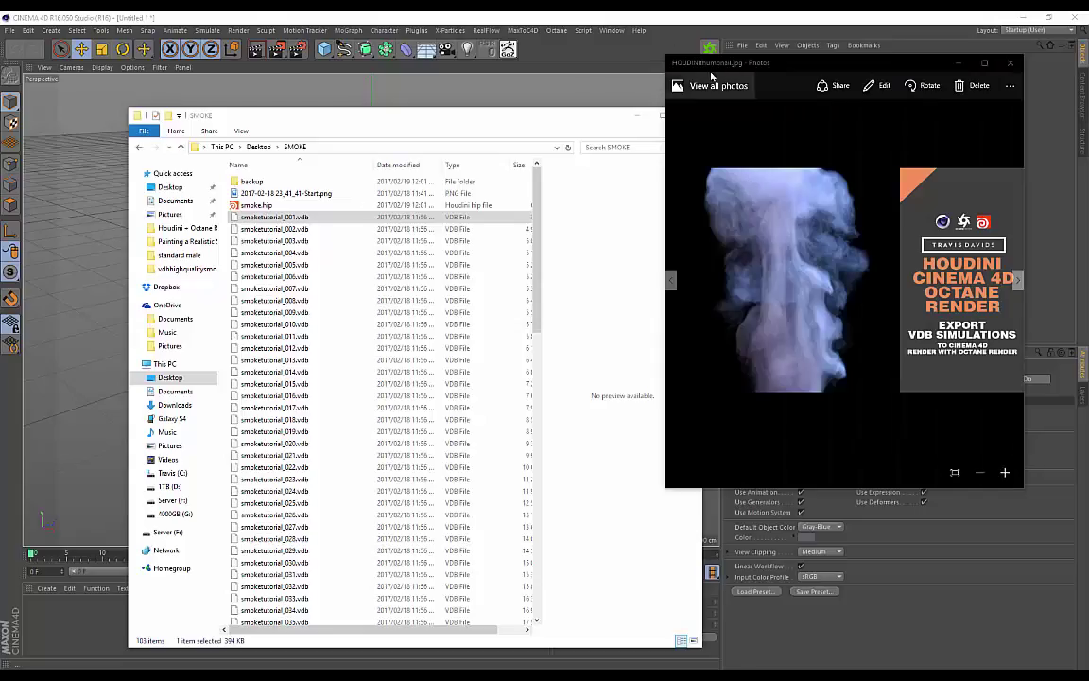
Preview the HOUDINI smoke render thumbnail in Photos, then close Photos
{"action": "left_click_drag", "start_coordinate": [722, 64], "coordinate": [647, 66]}
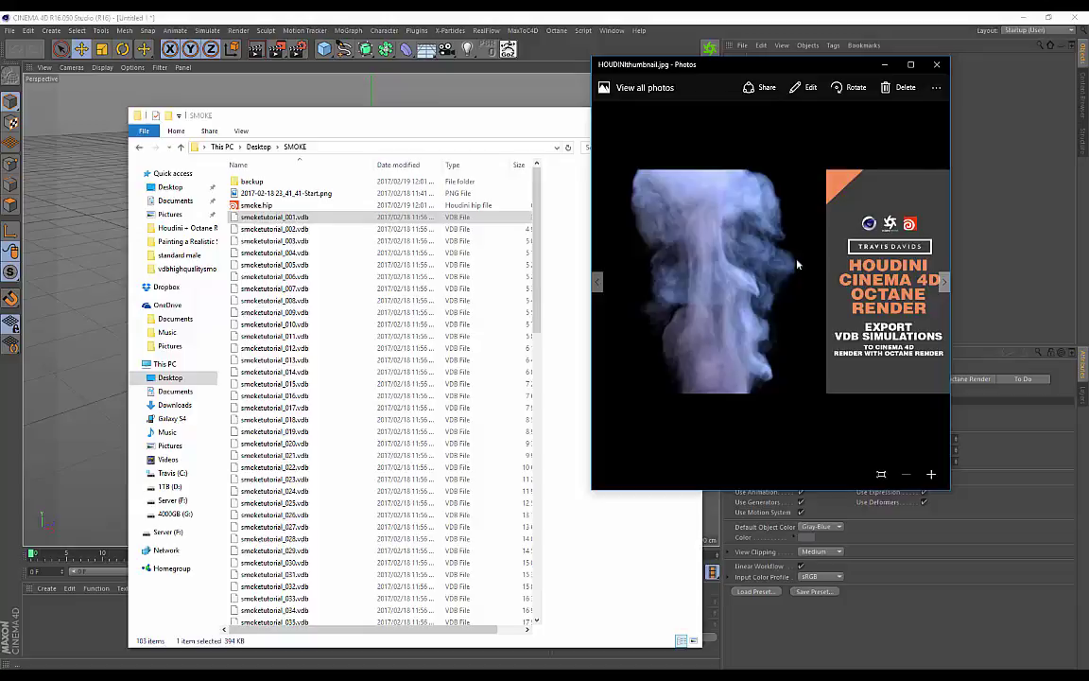
{"action": "double_click", "coordinate": [681, 71]}
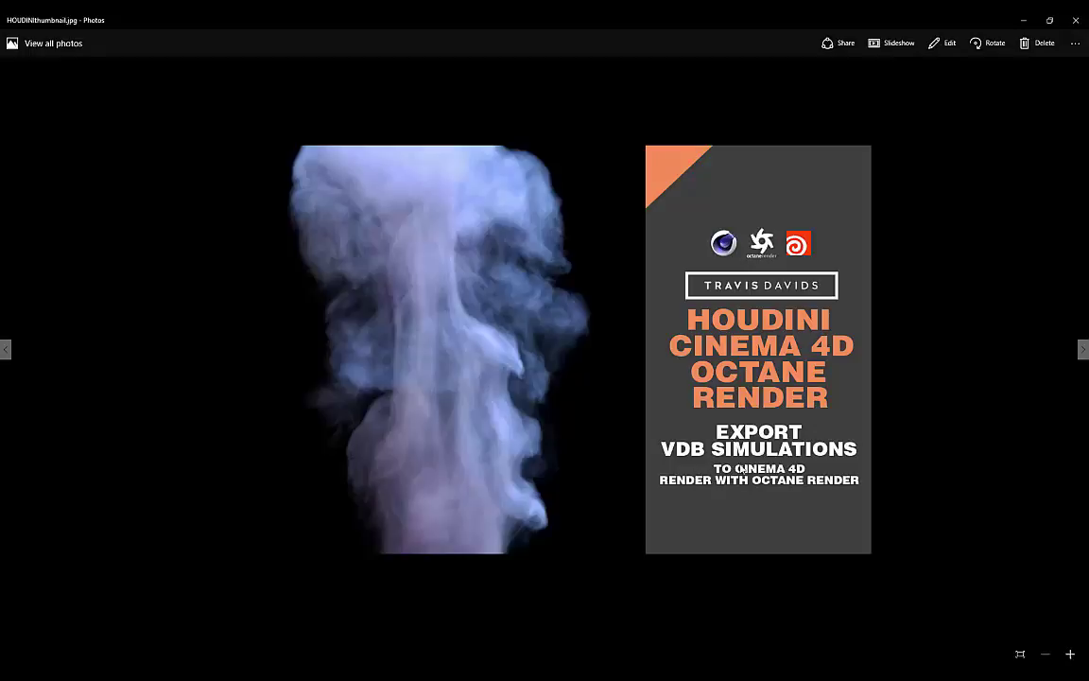
{"action": "left_click", "coordinate": [1050, 20]}
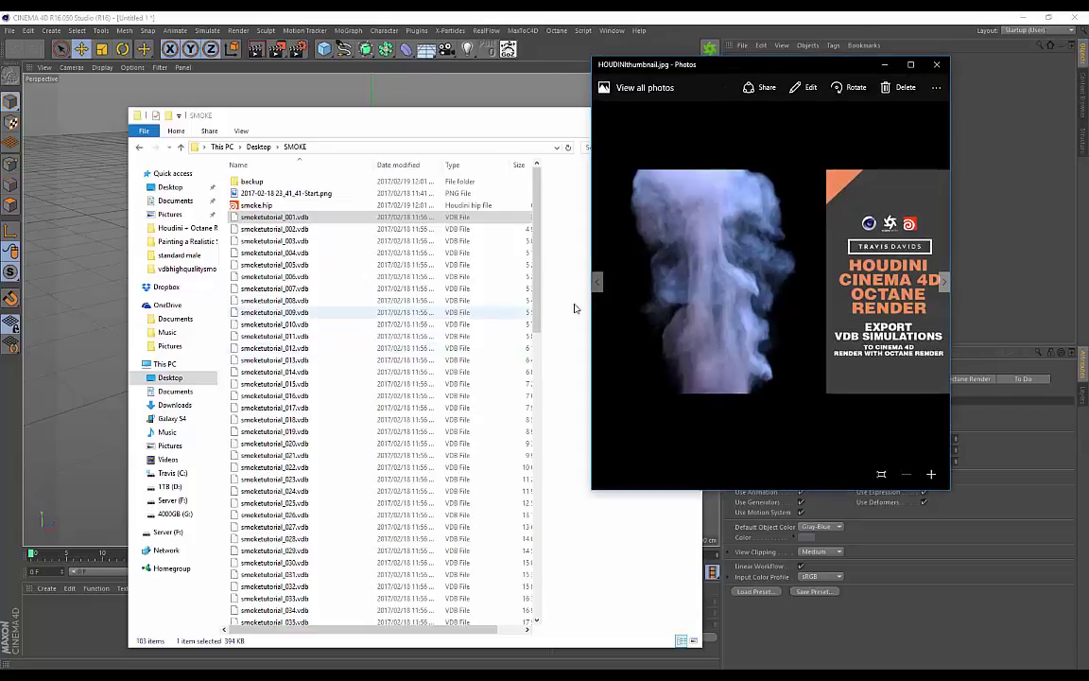
{"action": "left_click", "coordinate": [933, 67]}
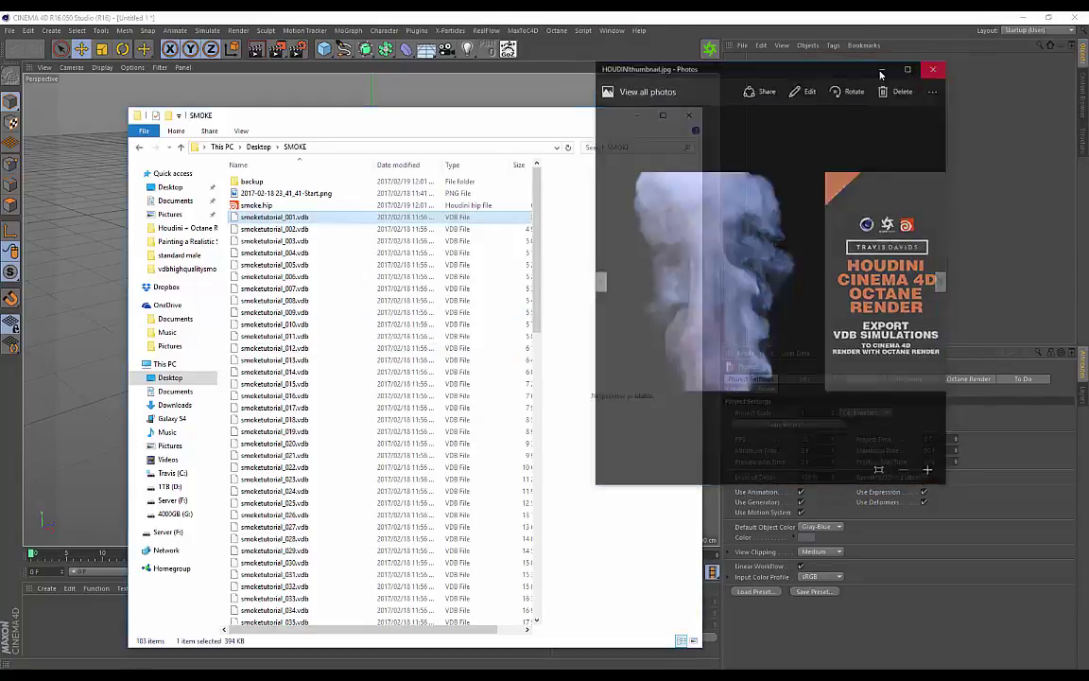
Scroll through the SMOKE folder to confirm smoketutorial_001 to smoketutorial_100.vdb are present
{"action": "left_click_drag", "start_coordinate": [338, 119], "coordinate": [391, 107]}
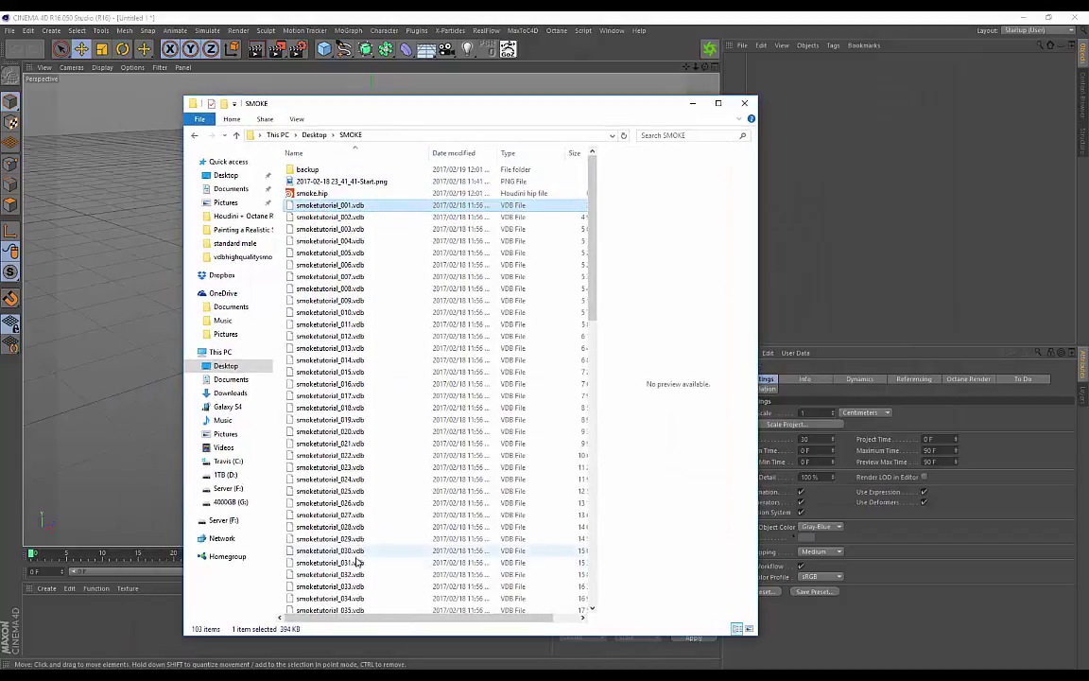
{"action": "scroll", "coordinate": [347, 359], "scroll_direction": "down", "scroll_amount": 20}
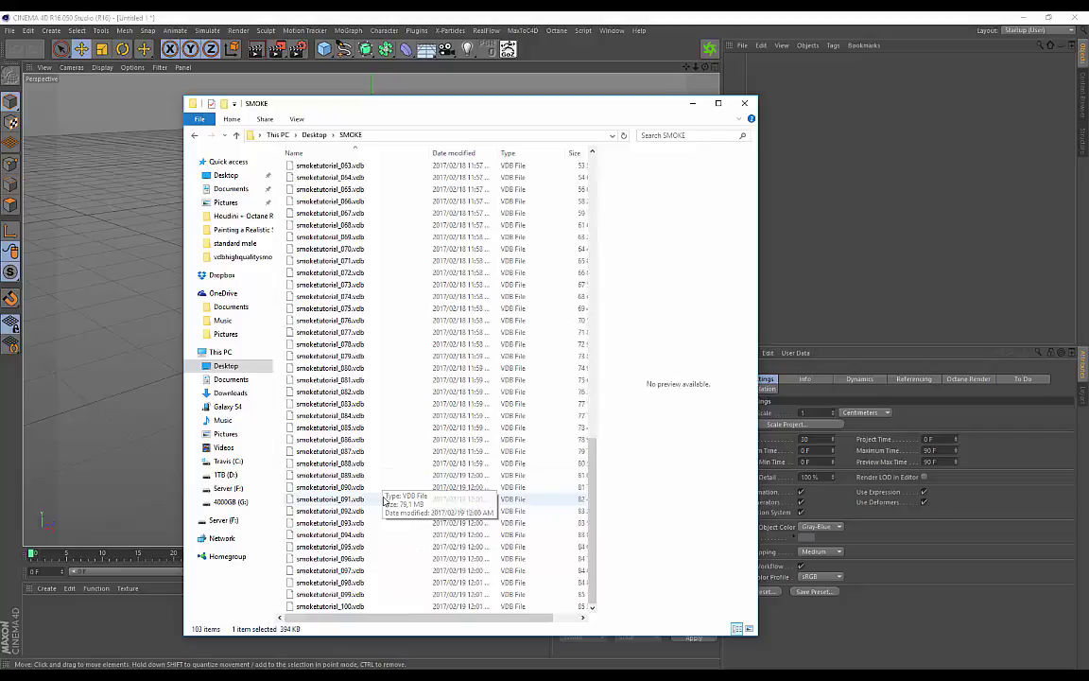
{"action": "scroll", "coordinate": [406, 463], "scroll_direction": "up", "scroll_amount": 20}
{"action": "scroll", "coordinate": [416, 468], "scroll_direction": "up", "scroll_amount": 2}
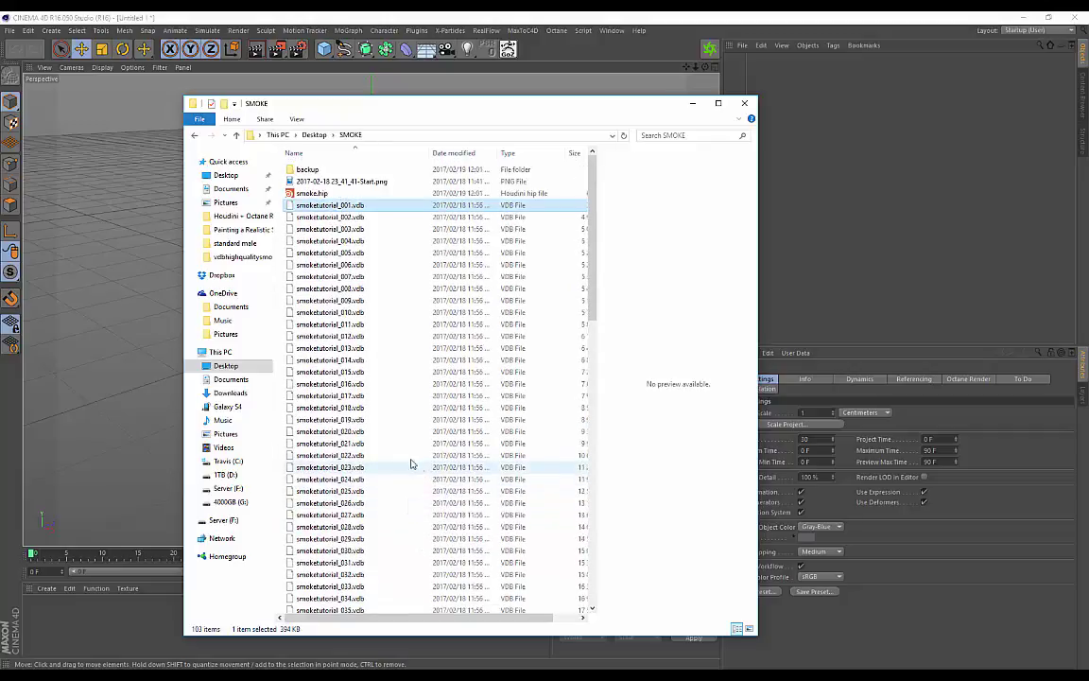
{"action": "left_click_drag", "start_coordinate": [358, 109], "coordinate": [268, 85]}
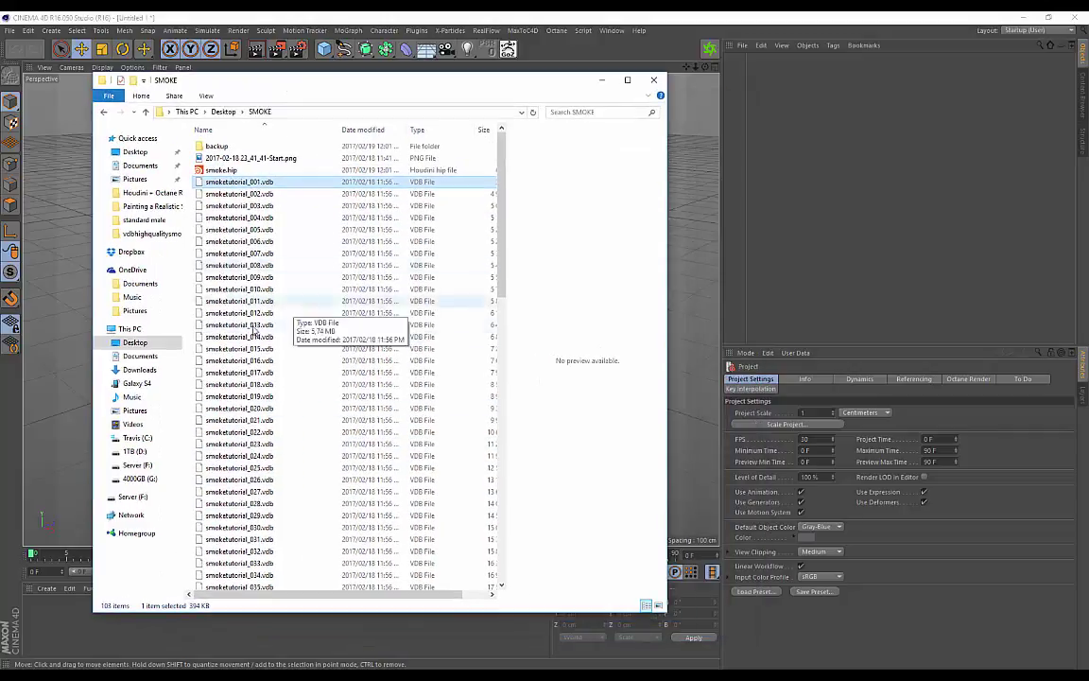
{"action": "left_click", "coordinate": [257, 192]}
{"action": "left_click", "coordinate": [255, 182]}
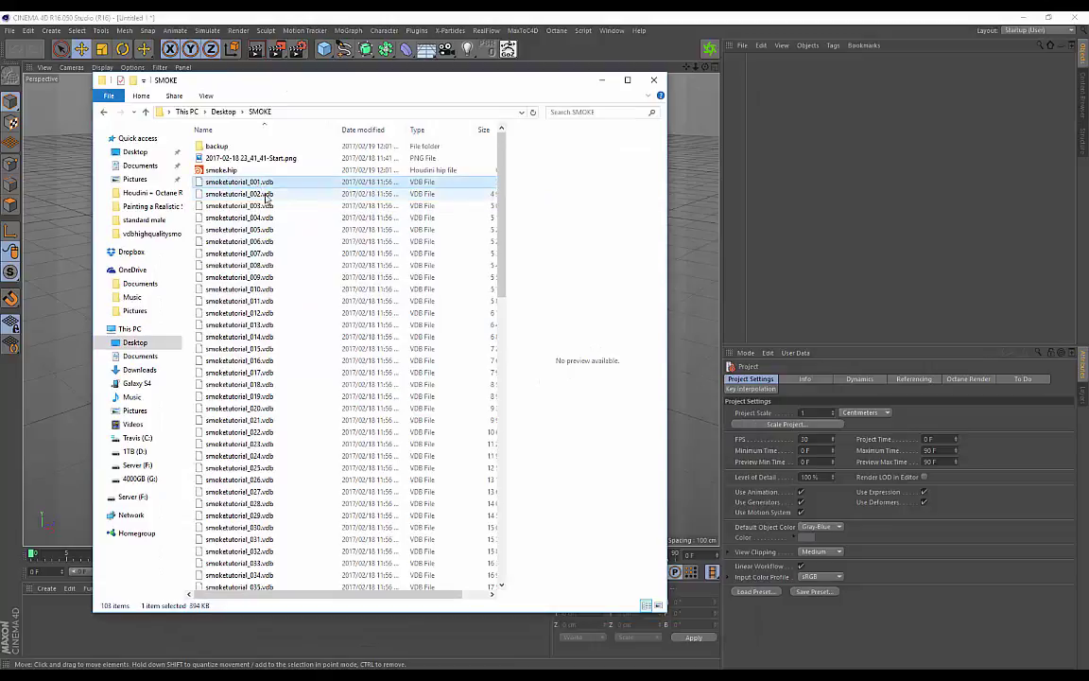
{"action": "scroll", "coordinate": [255, 464], "scroll_direction": "down", "scroll_amount": 14}
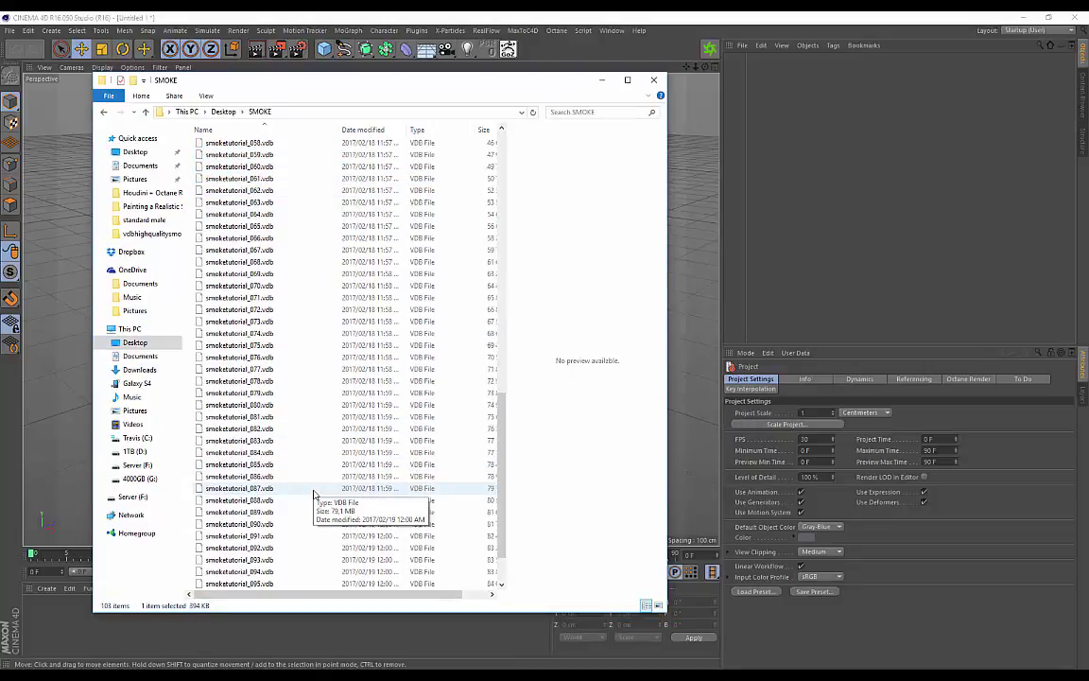
{"action": "scroll", "coordinate": [316, 506], "scroll_direction": "up", "scroll_amount": 14}
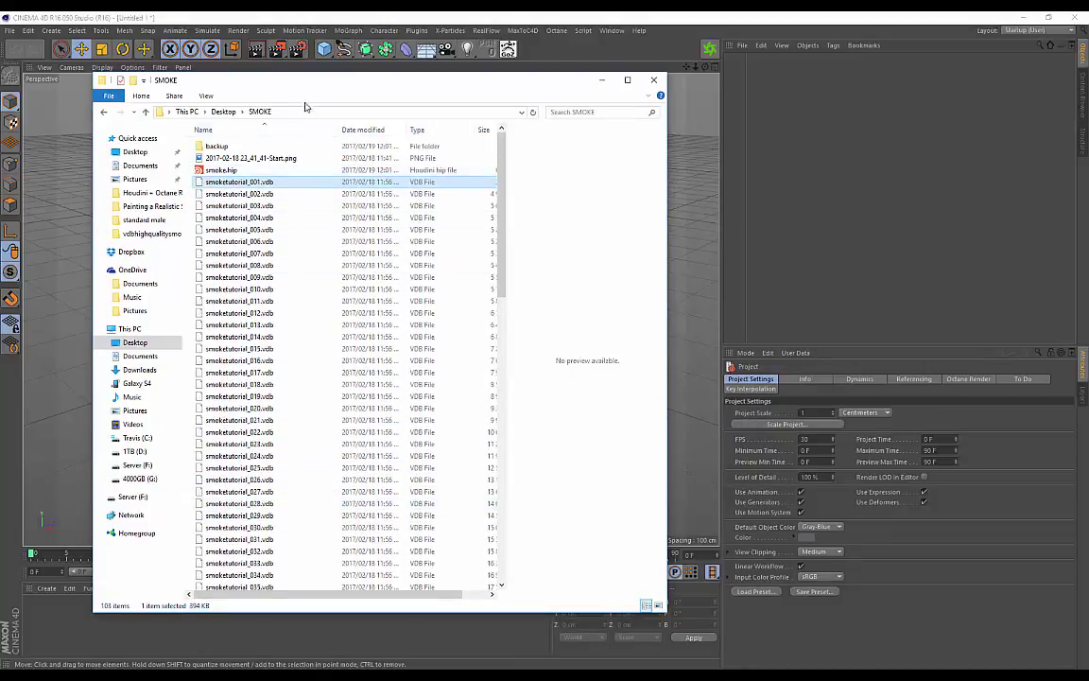
{"action": "left_click_drag", "start_coordinate": [300, 86], "coordinate": [234, 103]}
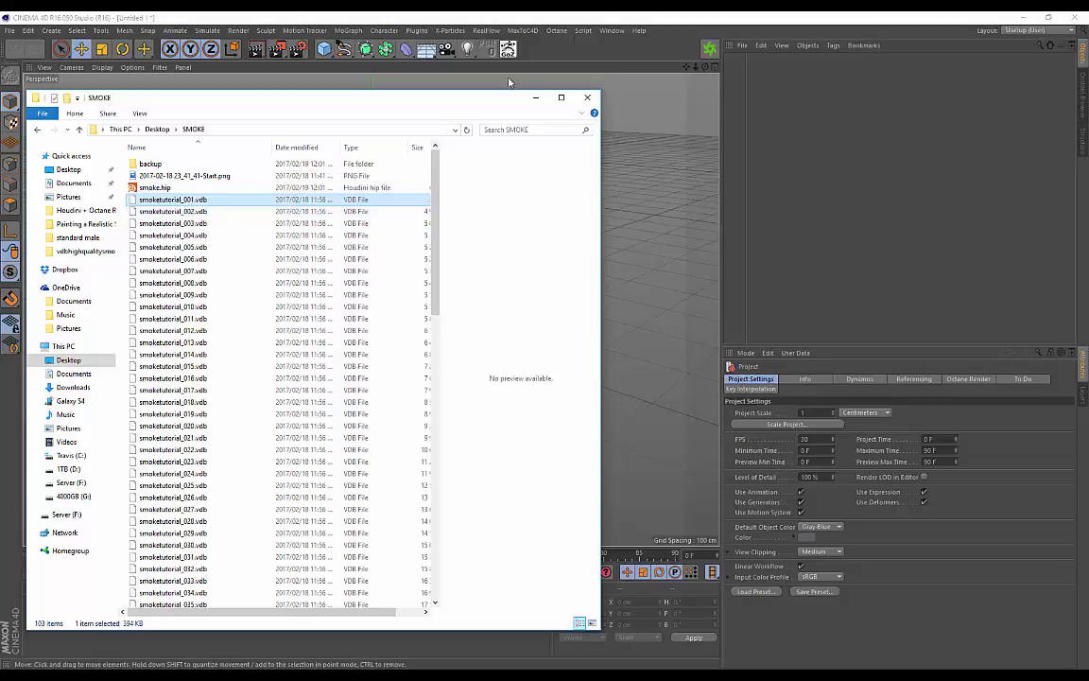
Open the Octane Live Viewer and add an Octane Vdb Volume to the scene
{"action": "left_click", "coordinate": [713, 51]}
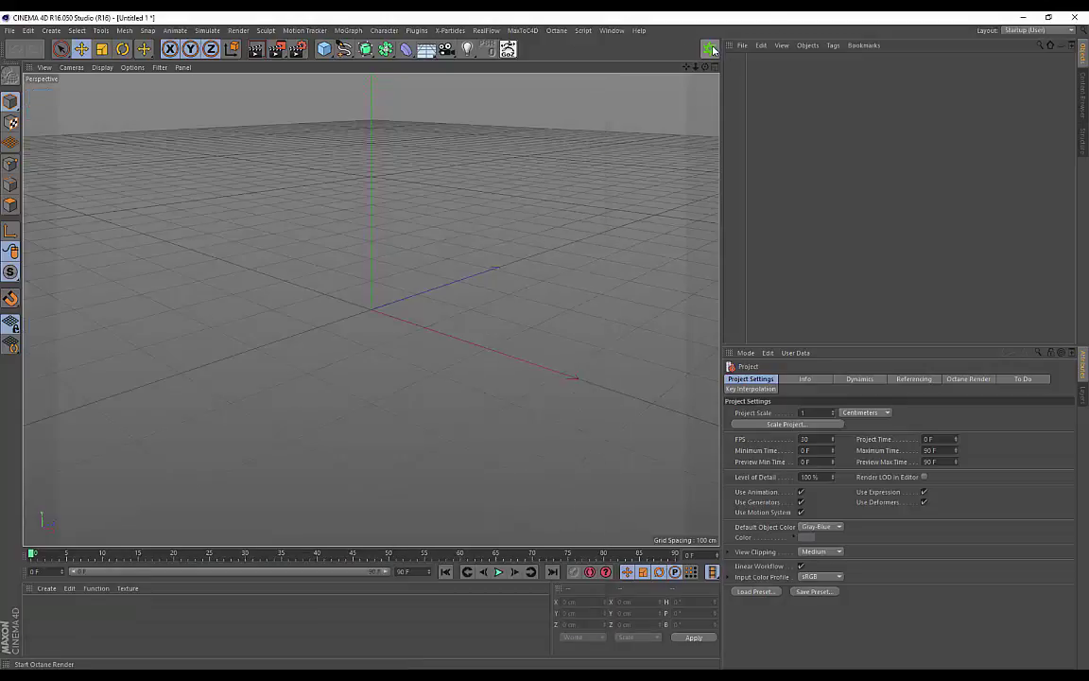
{"action": "left_click", "coordinate": [711, 49]}
{"action": "left_click", "coordinate": [73, 102]}
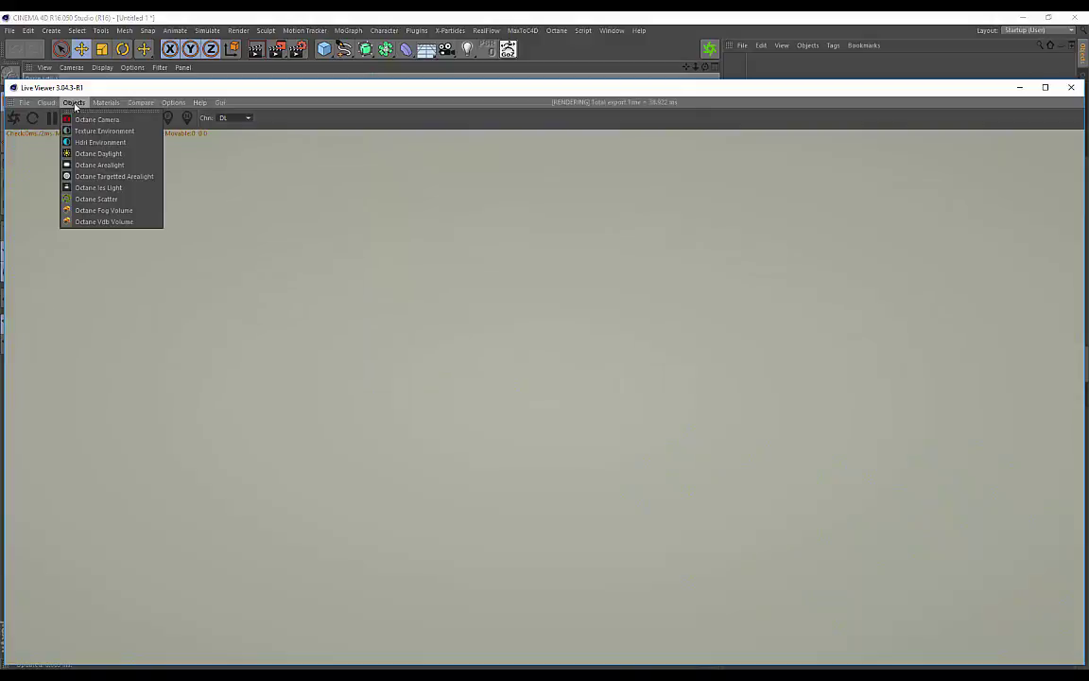
{"action": "left_click", "coordinate": [89, 222]}
{"action": "left_click_drag", "start_coordinate": [523, 92], "coordinate": [71, 80]}
{"action": "scroll", "coordinate": [378, 312], "scroll_direction": "up", "scroll_amount": 5}
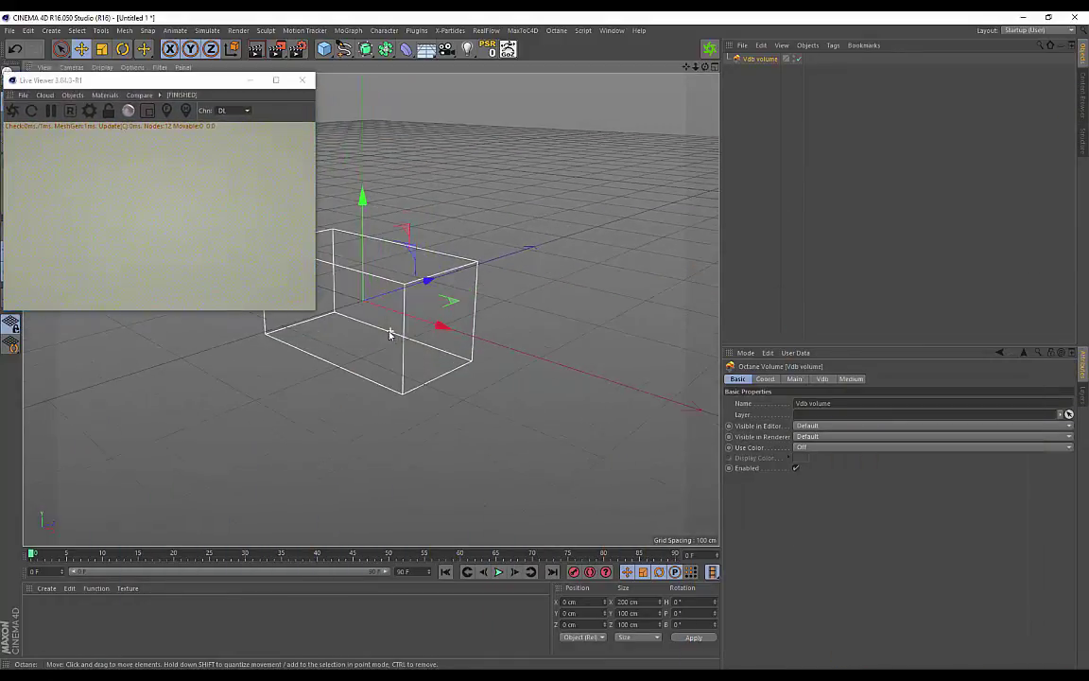
{"action": "scroll", "coordinate": [397, 284], "scroll_direction": "down", "scroll_amount": 3}
{"action": "scroll", "coordinate": [501, 154], "scroll_direction": "up", "scroll_amount": 1}
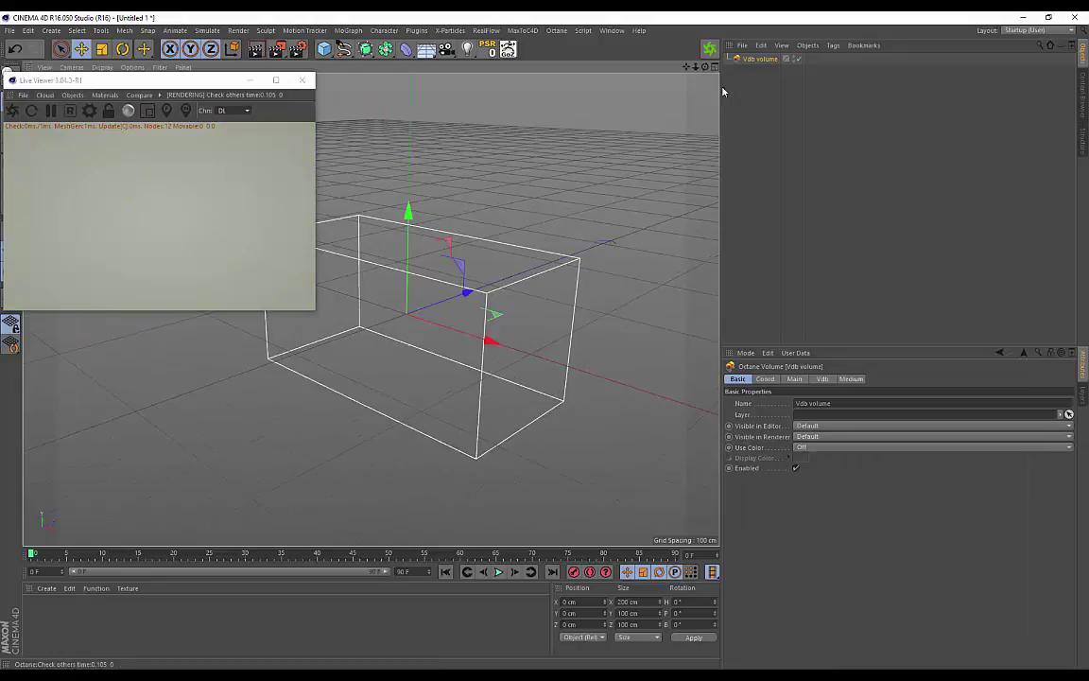
On the Vdb tab, pick Desktop > SMOKE > smoketutorial_001.vdb as the volume's file
{"action": "left_click", "coordinate": [821, 379]}
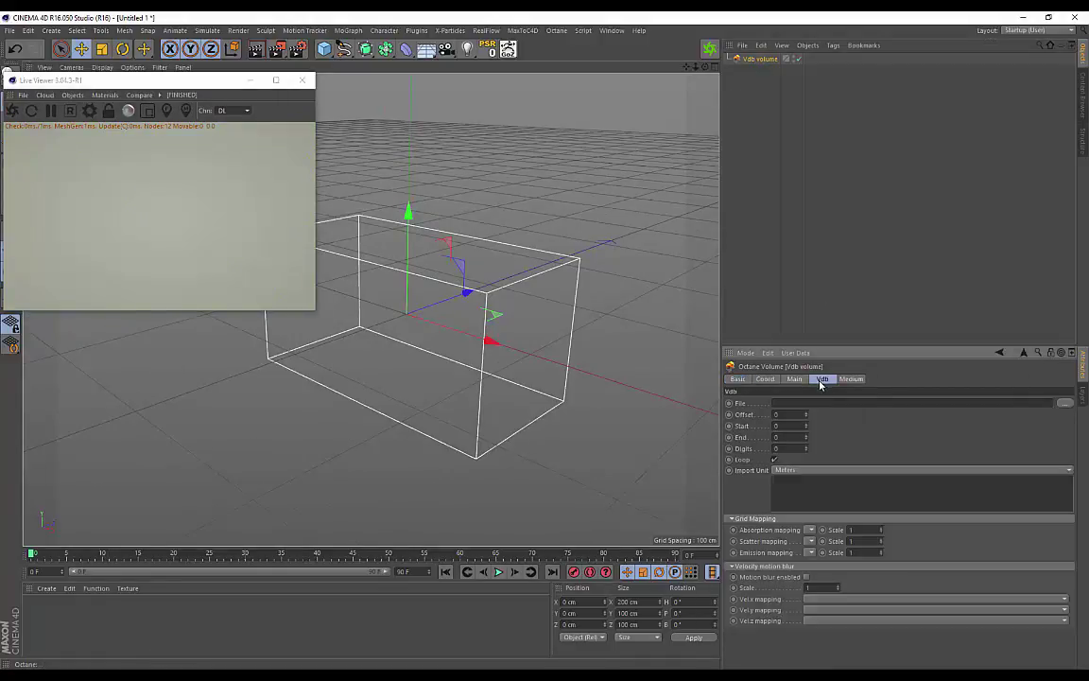
{"action": "left_click", "coordinate": [1064, 404]}
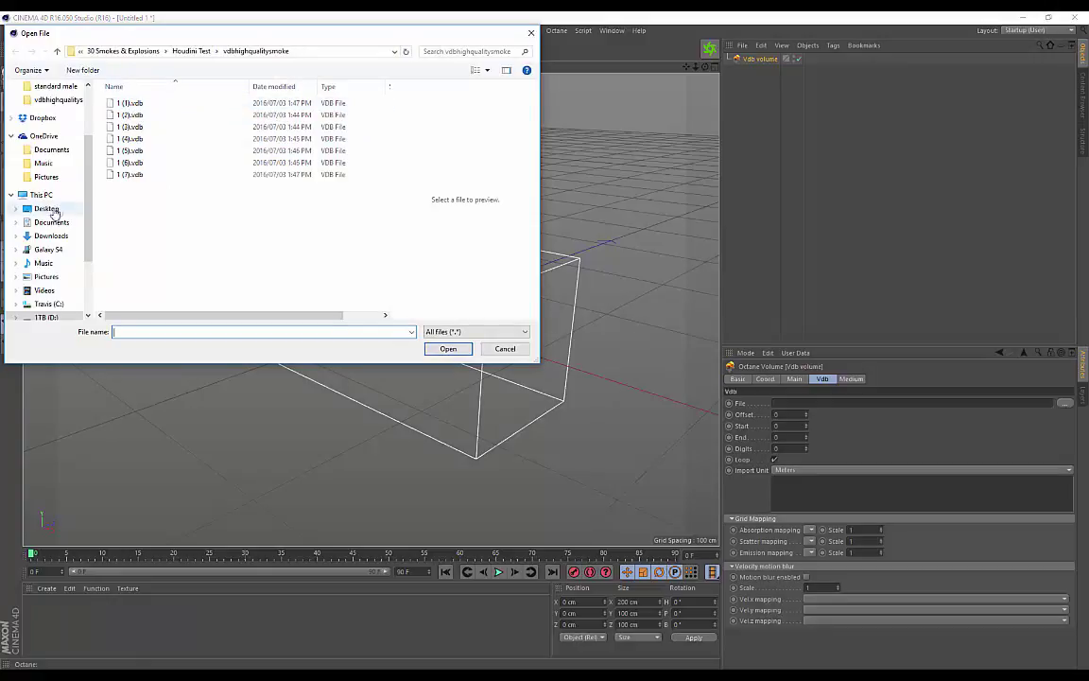
{"action": "left_click", "coordinate": [47, 208]}
{"action": "scroll", "coordinate": [274, 256], "scroll_direction": "down", "scroll_amount": 5}
{"action": "scroll", "coordinate": [194, 208], "scroll_direction": "up", "scroll_amount": 2}
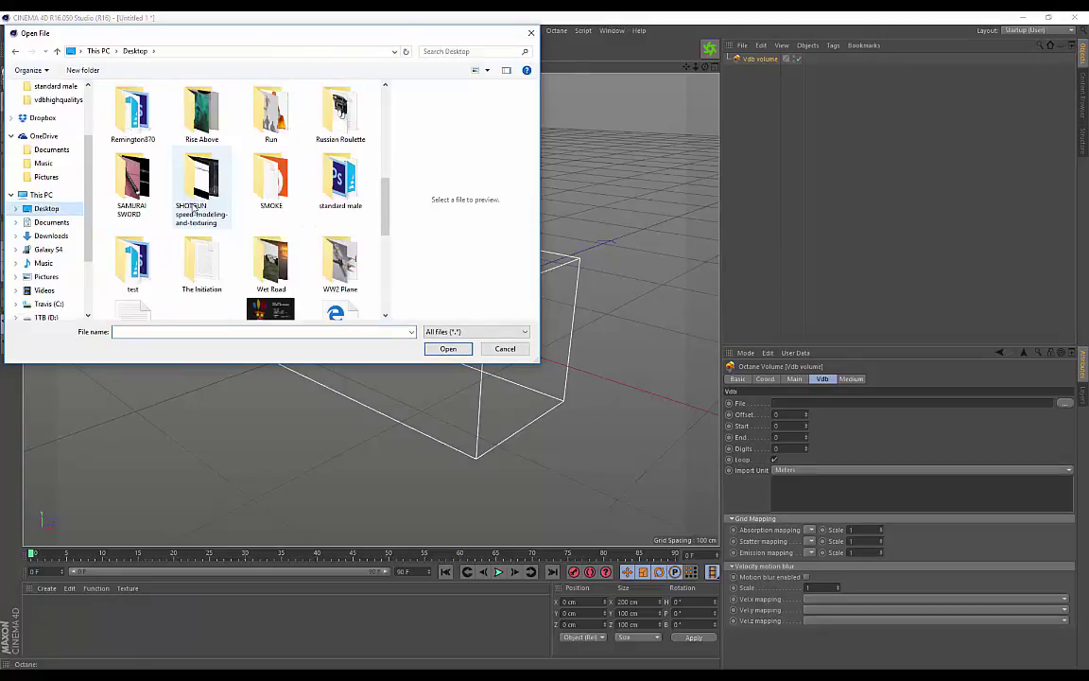
{"action": "double_click", "coordinate": [271, 184]}
{"action": "left_click", "coordinate": [150, 139]}
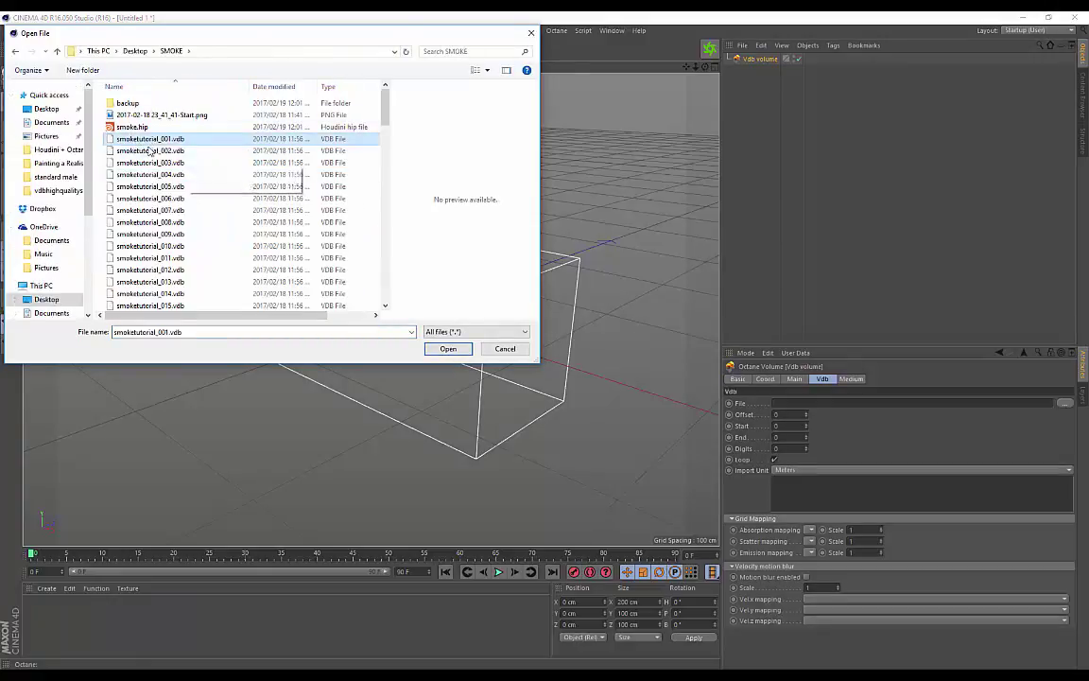
{"action": "left_click", "coordinate": [442, 351]}
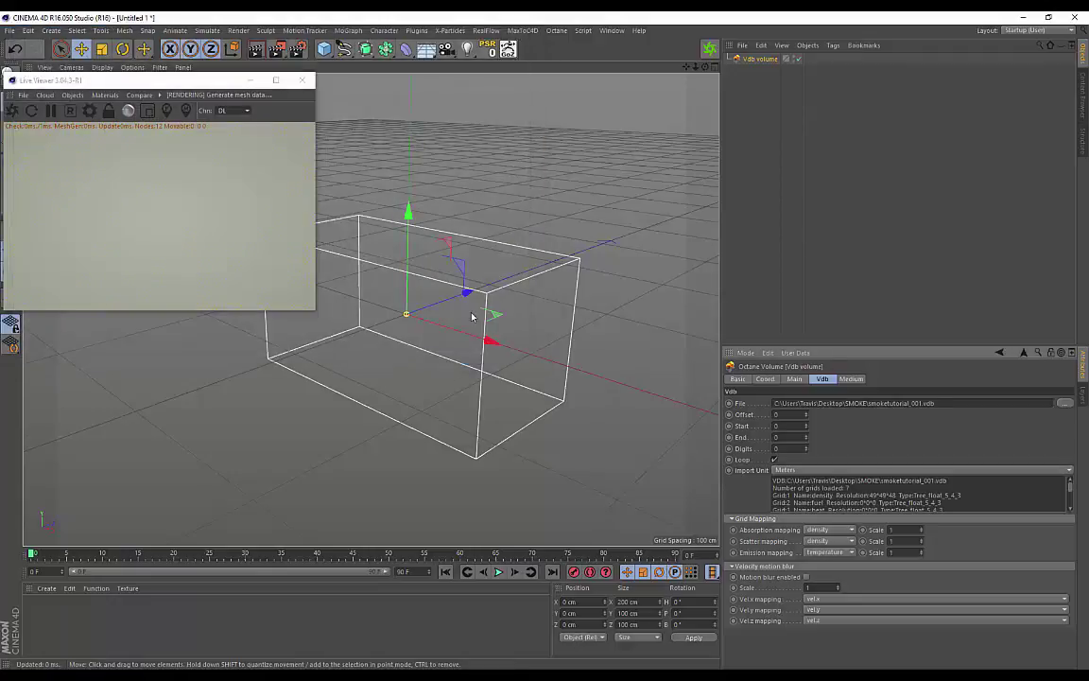
{"action": "scroll", "coordinate": [447, 301], "scroll_direction": "up", "scroll_amount": 10}
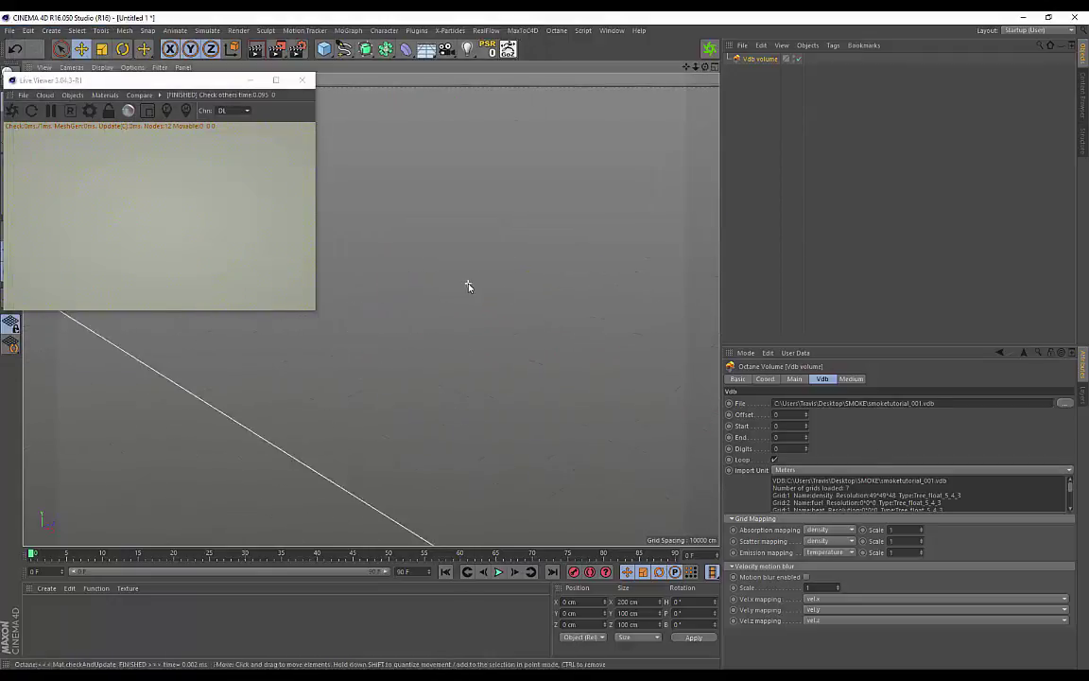
{"action": "scroll", "coordinate": [468, 285], "scroll_direction": "down", "scroll_amount": 10}
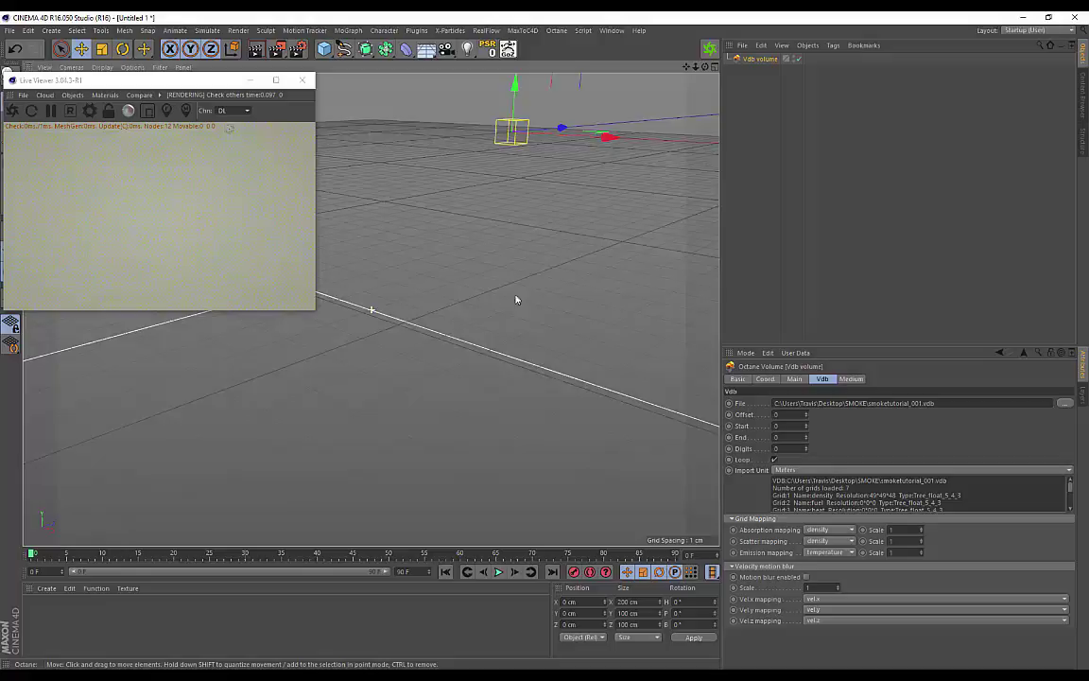
{"action": "left_click_drag", "start_coordinate": [558, 282], "coordinate": [397, 178], "text": "alt"}
{"action": "scroll", "coordinate": [524, 319], "scroll_direction": "down", "scroll_amount": 10}
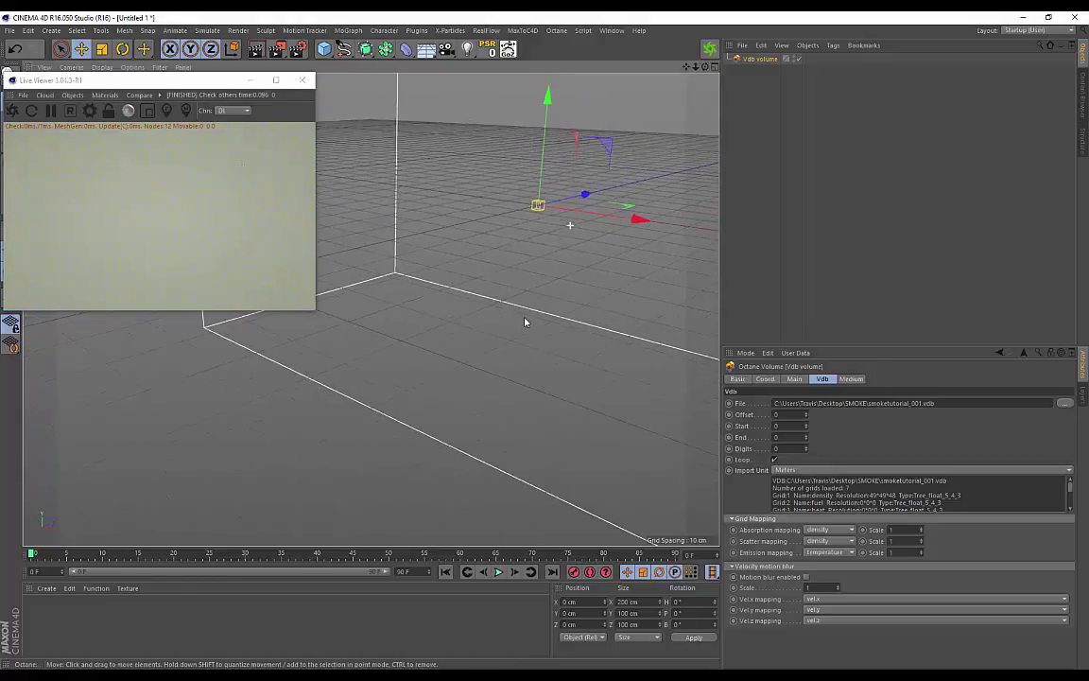
{"action": "left_click_drag", "start_coordinate": [525, 315], "coordinate": [470, 312], "text": "alt"}
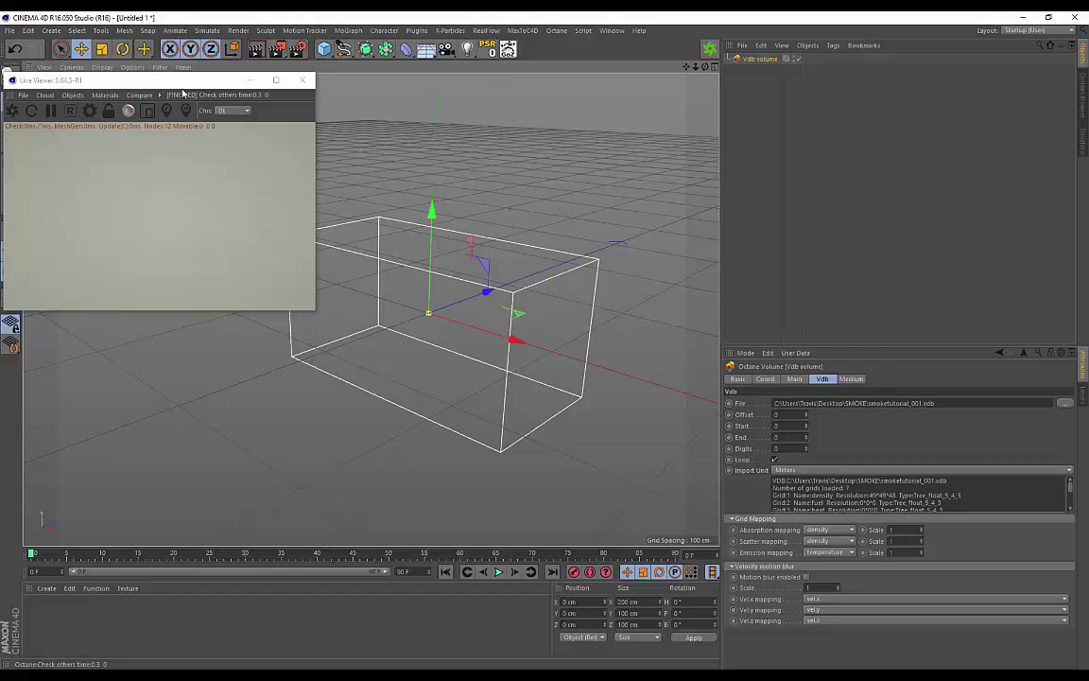
Bring the SMOKE folder window to the front and scroll through its VDB files
{"action": "mouse_move", "coordinate": [319, 675]}
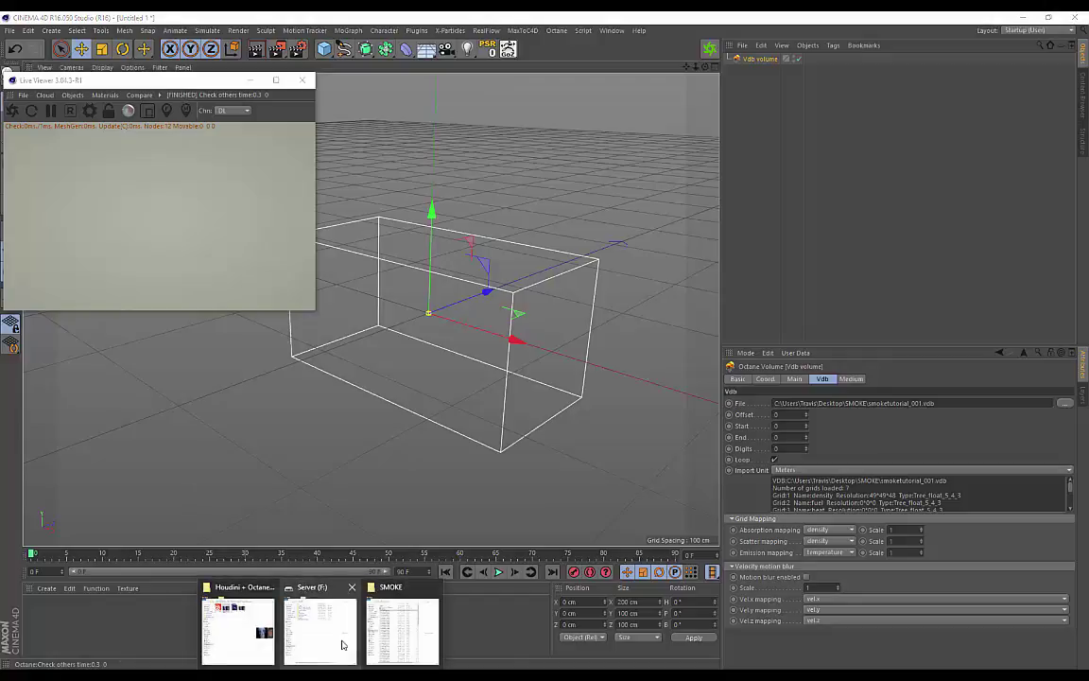
{"action": "left_click", "coordinate": [384, 621]}
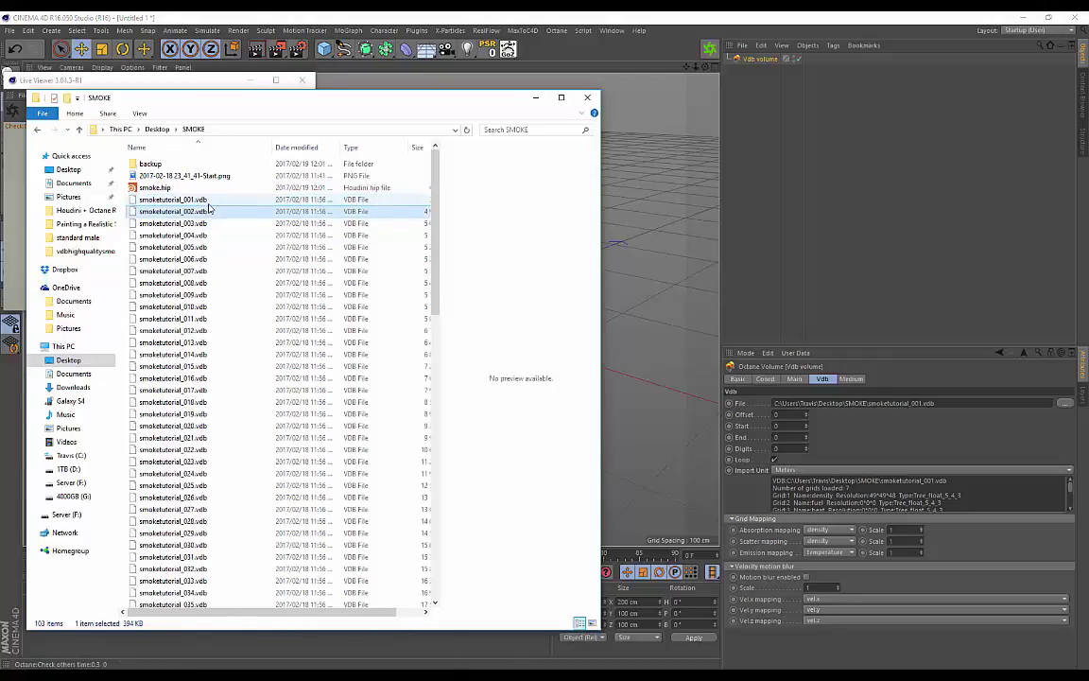
{"action": "scroll", "coordinate": [209, 208], "scroll_direction": "down", "scroll_amount": 20}
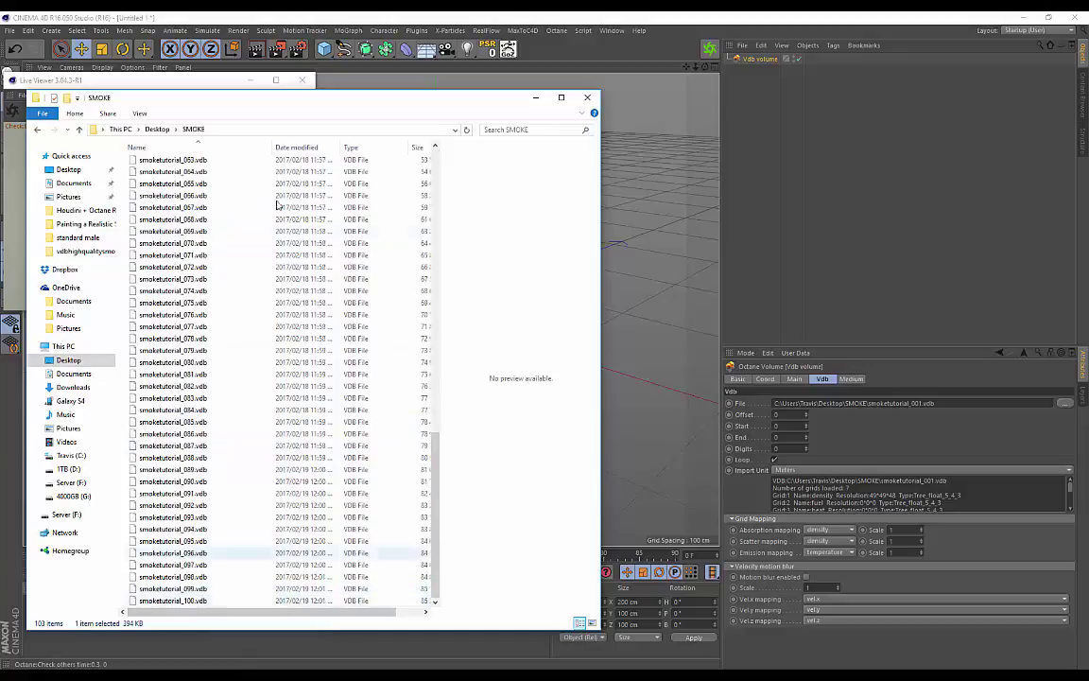
{"action": "mouse_move", "coordinate": [241, 97]}
{"action": "left_mouse_down"}
{"action": "mouse_move", "coordinate": [316, 114]}
{"action": "mouse_move", "coordinate": [279, 114]}
{"action": "mouse_move", "coordinate": [251, 91]}
{"action": "left_mouse_up"}
{"action": "scroll", "coordinate": [252, 416], "scroll_direction": "up", "scroll_amount": 1}
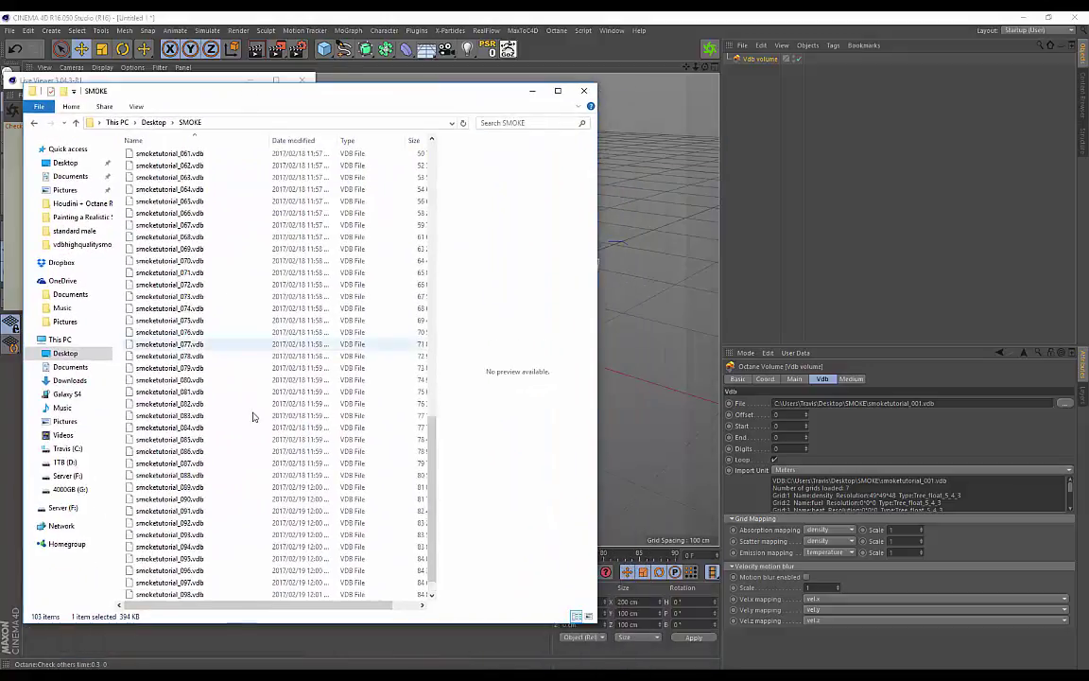
{"action": "scroll", "coordinate": [253, 416], "scroll_direction": "up", "scroll_amount": 20}
{"action": "scroll", "coordinate": [225, 491], "scroll_direction": "down", "scroll_amount": 6}
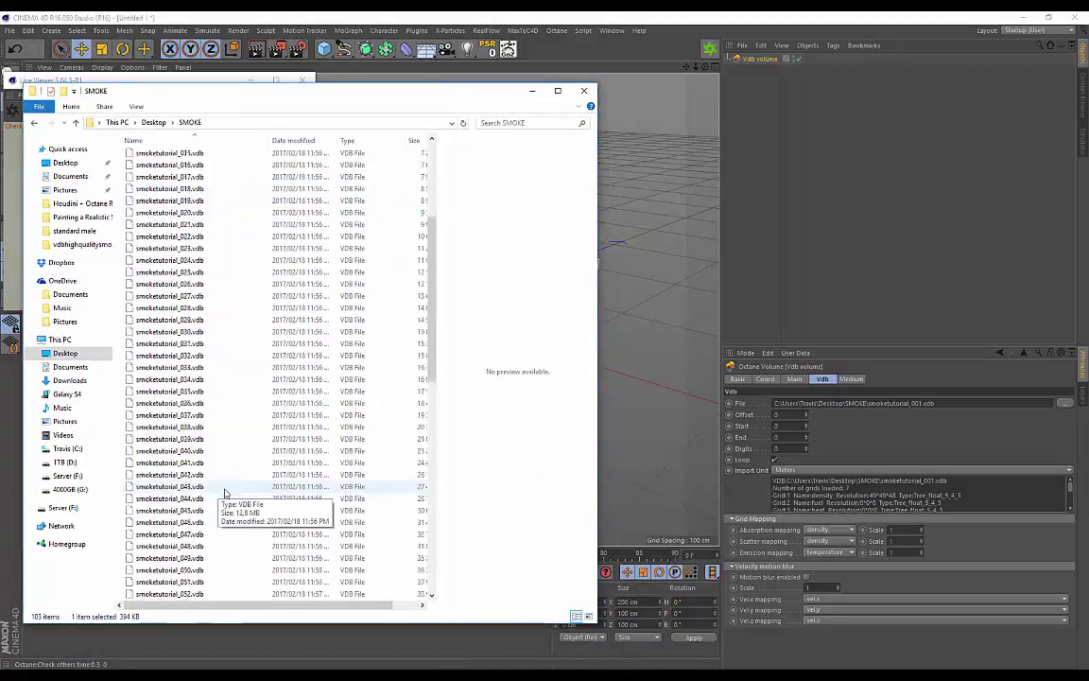
{"action": "scroll", "coordinate": [225, 492], "scroll_direction": "down", "scroll_amount": 16}
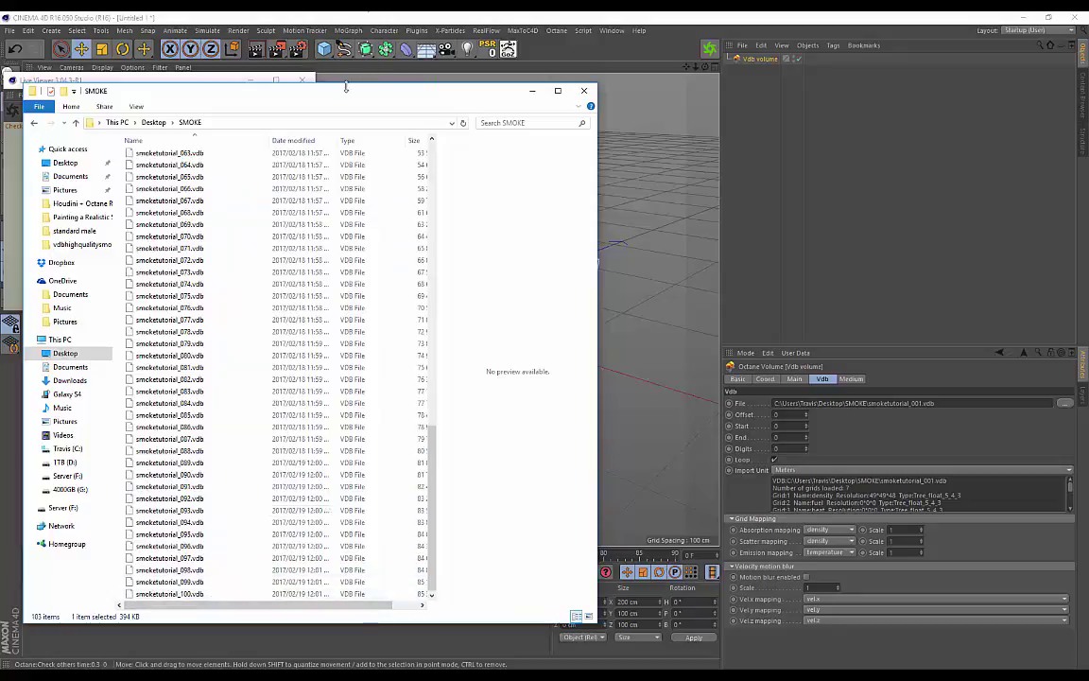
{"action": "left_click_drag", "start_coordinate": [346, 87], "coordinate": [362, 128]}
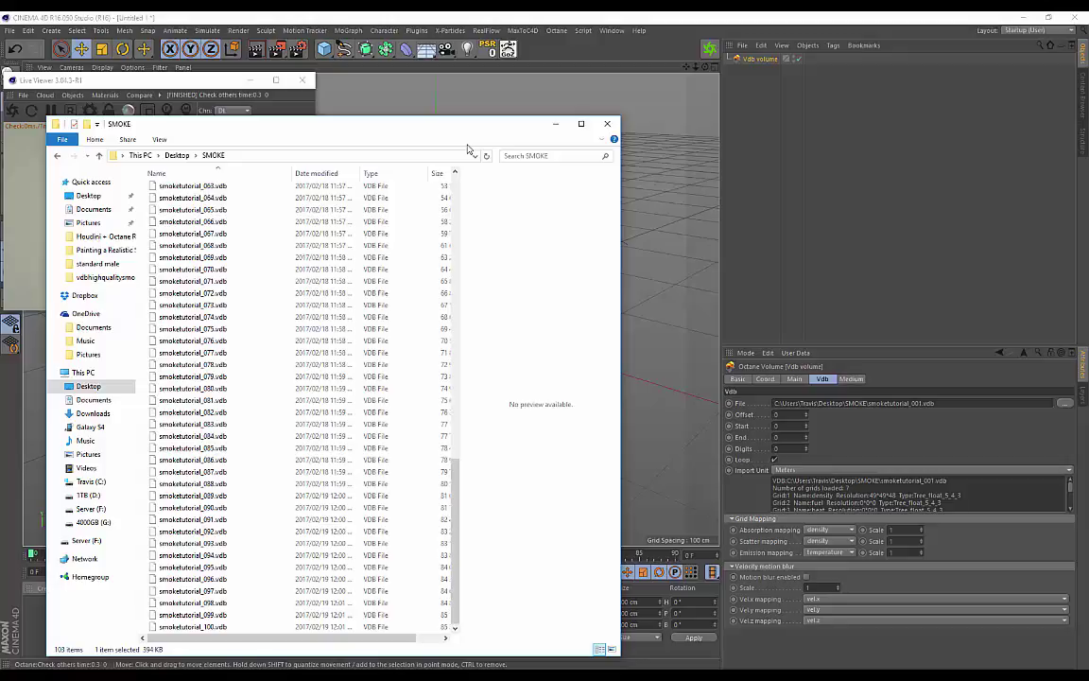
Scroll the SMOKE list again, checking smoketutorial_001.vdb and smoketutorial_002.vdb
{"action": "scroll", "coordinate": [284, 341], "scroll_direction": "up", "scroll_amount": 20}
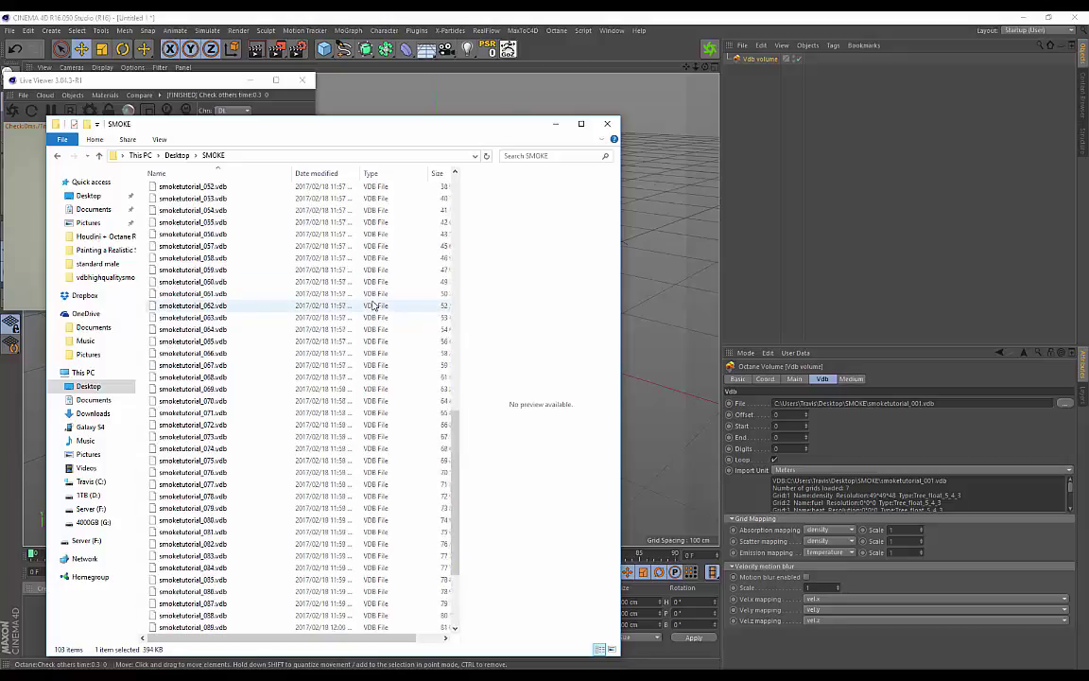
{"action": "scroll", "coordinate": [267, 507], "scroll_direction": "down", "scroll_amount": 10}
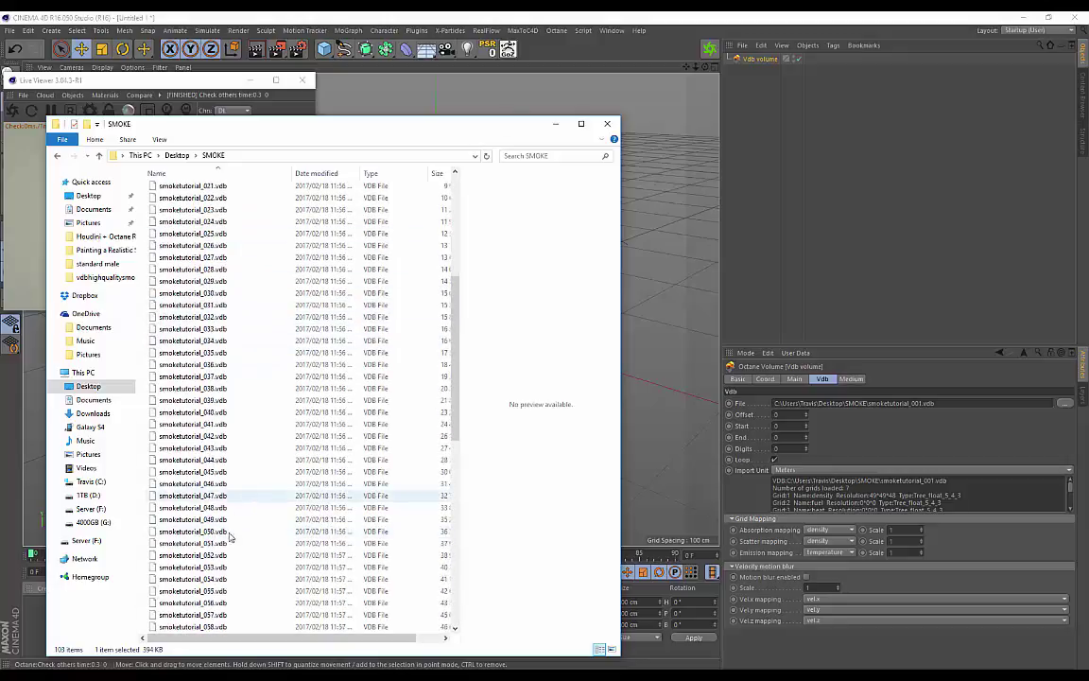
{"action": "left_click_drag", "start_coordinate": [399, 119], "coordinate": [397, 104]}
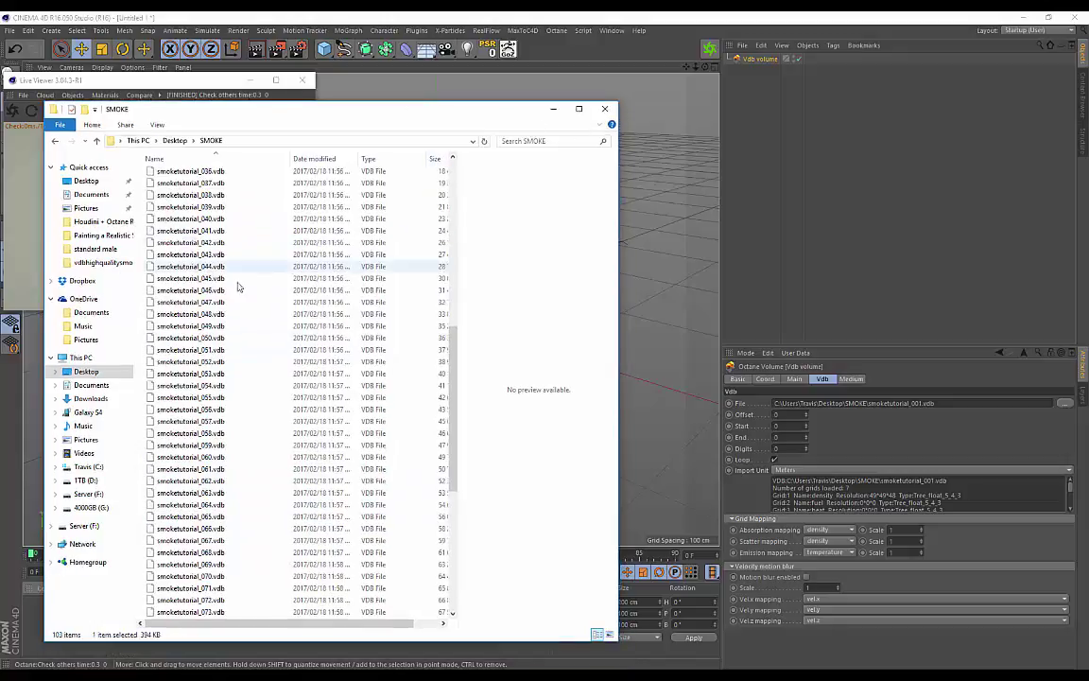
{"action": "scroll", "coordinate": [269, 345], "scroll_direction": "up", "scroll_amount": 13}
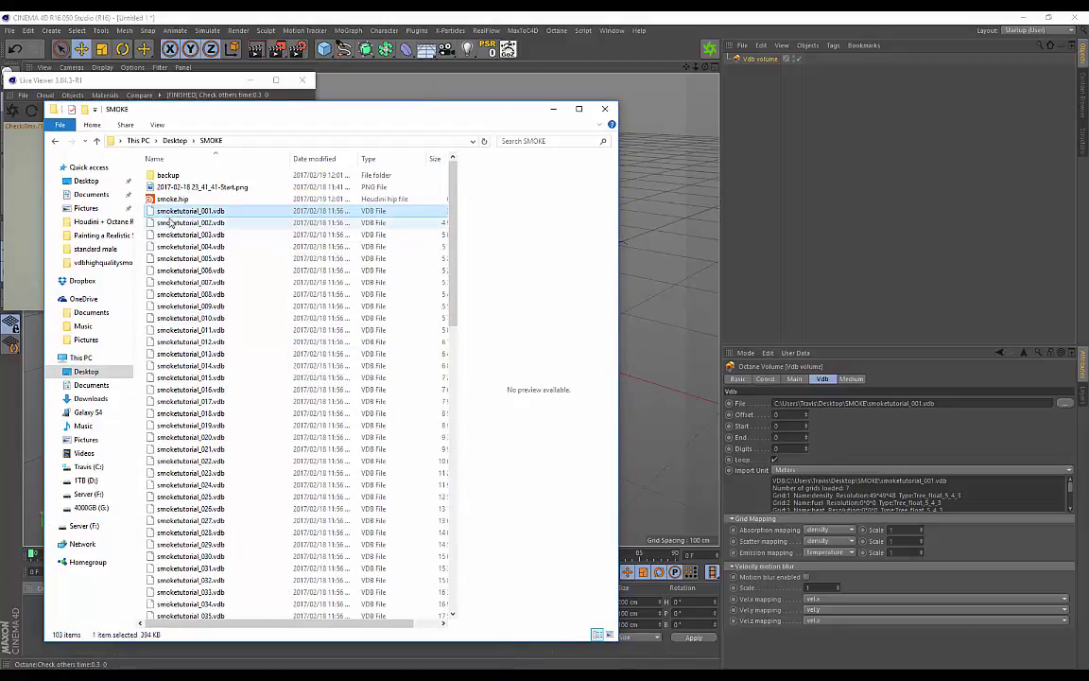
{"action": "left_click", "coordinate": [185, 223]}
{"action": "left_click", "coordinate": [200, 212]}
{"action": "scroll", "coordinate": [218, 491], "scroll_direction": "down", "scroll_amount": 9}
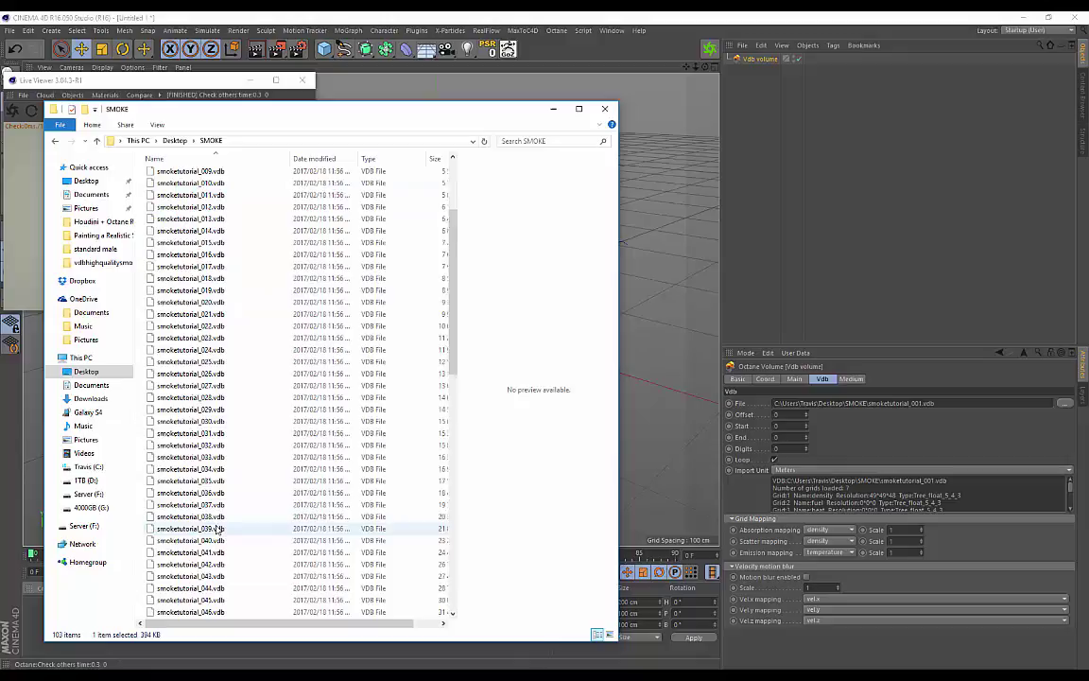
{"action": "scroll", "coordinate": [223, 529], "scroll_direction": "up", "scroll_amount": 9}
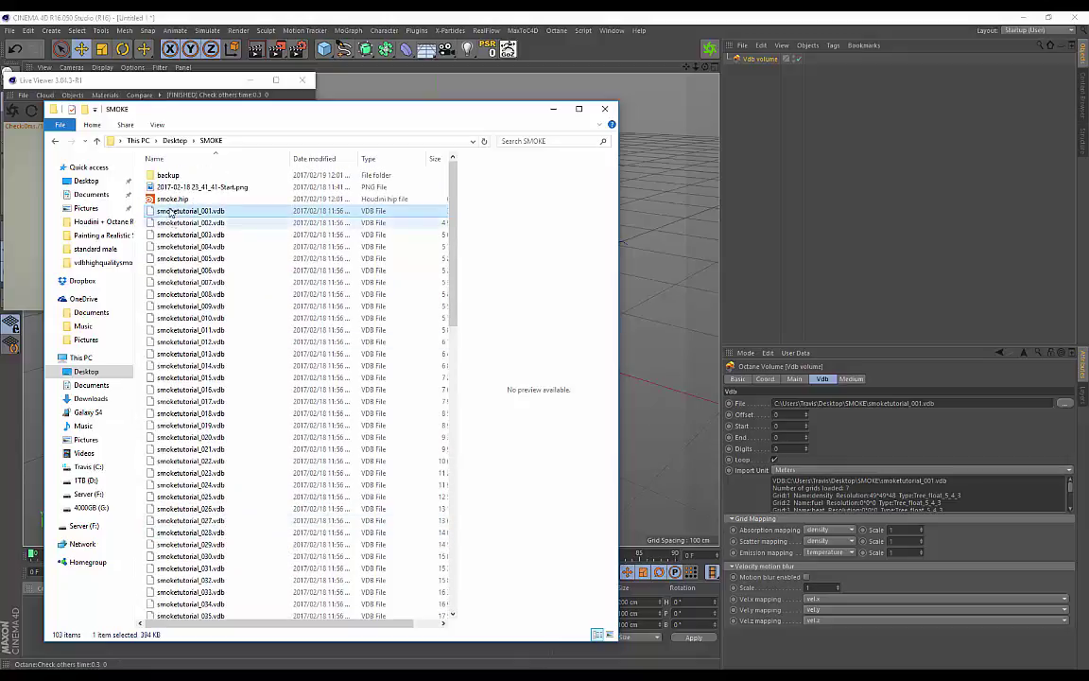
{"action": "left_click_drag", "start_coordinate": [182, 106], "coordinate": [228, 101]}
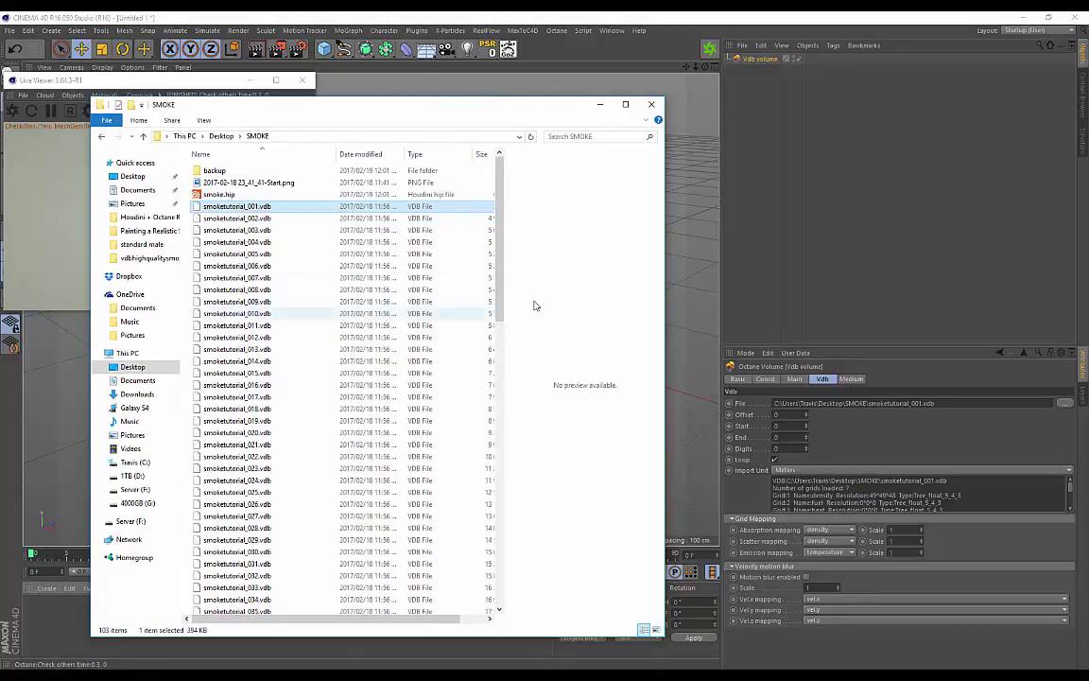
Select all 100 smoketutorial VDB files and batch-rename them to the base name 1
{"action": "left_click_drag", "start_coordinate": [501, 248], "coordinate": [527, 593]}
{"action": "left_click", "coordinate": [291, 607], "text": "shift"}
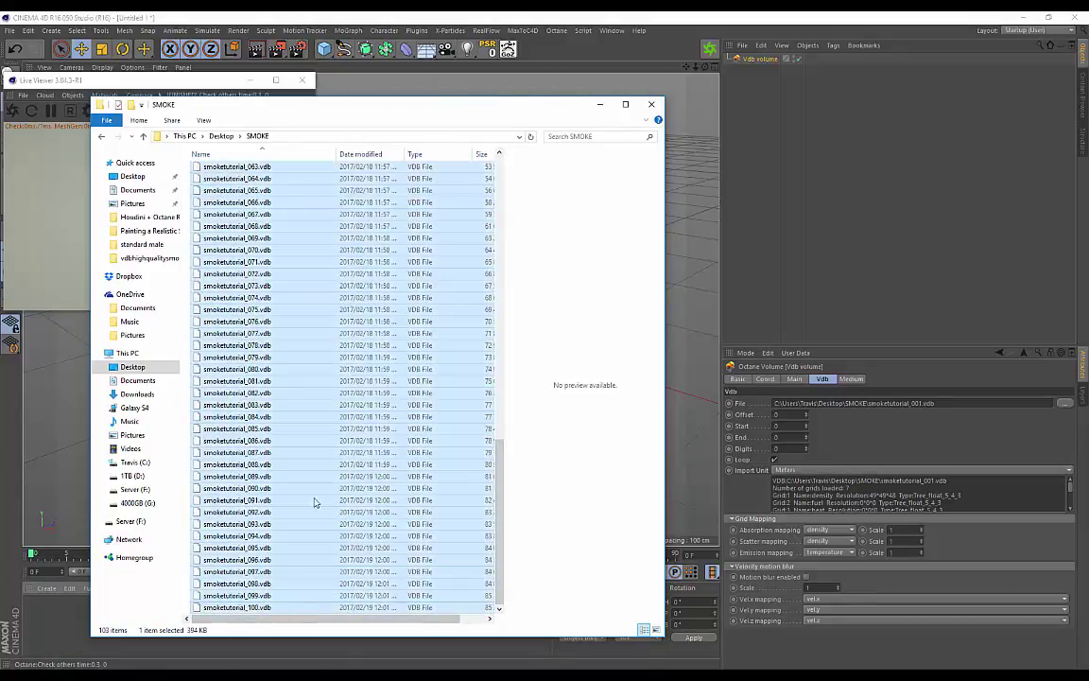
{"action": "scroll", "coordinate": [318, 376], "scroll_direction": "up", "scroll_amount": 19}
{"action": "scroll", "coordinate": [199, 228], "scroll_direction": "up", "scroll_amount": 3}
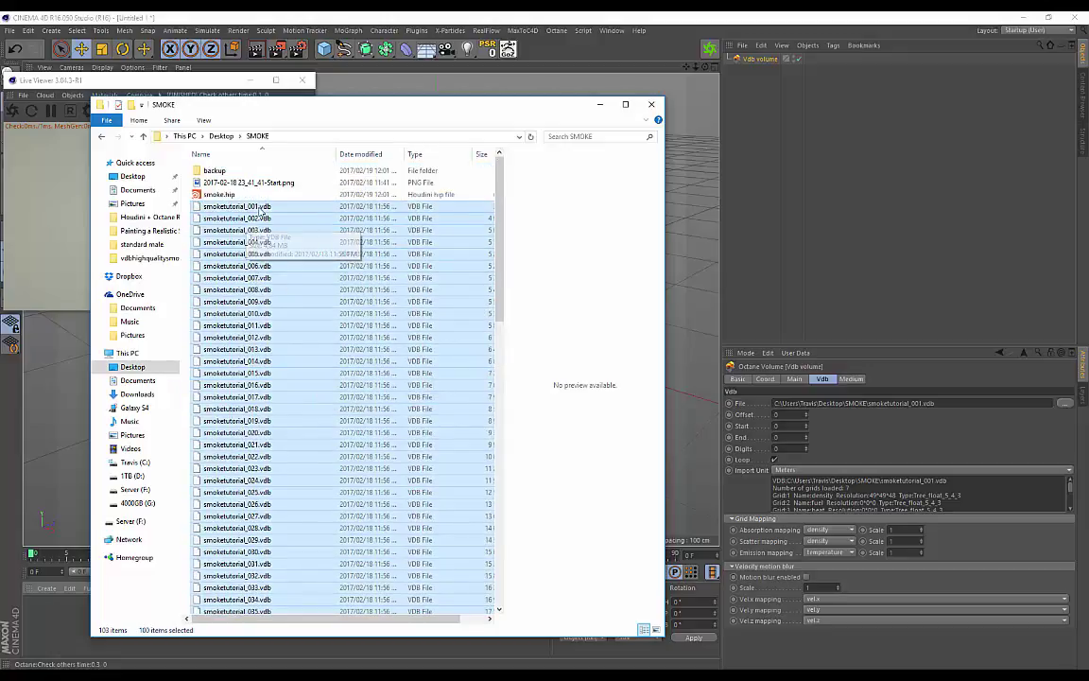
{"action": "right_click", "coordinate": [254, 209]}
{"action": "left_click", "coordinate": [112, 419]}
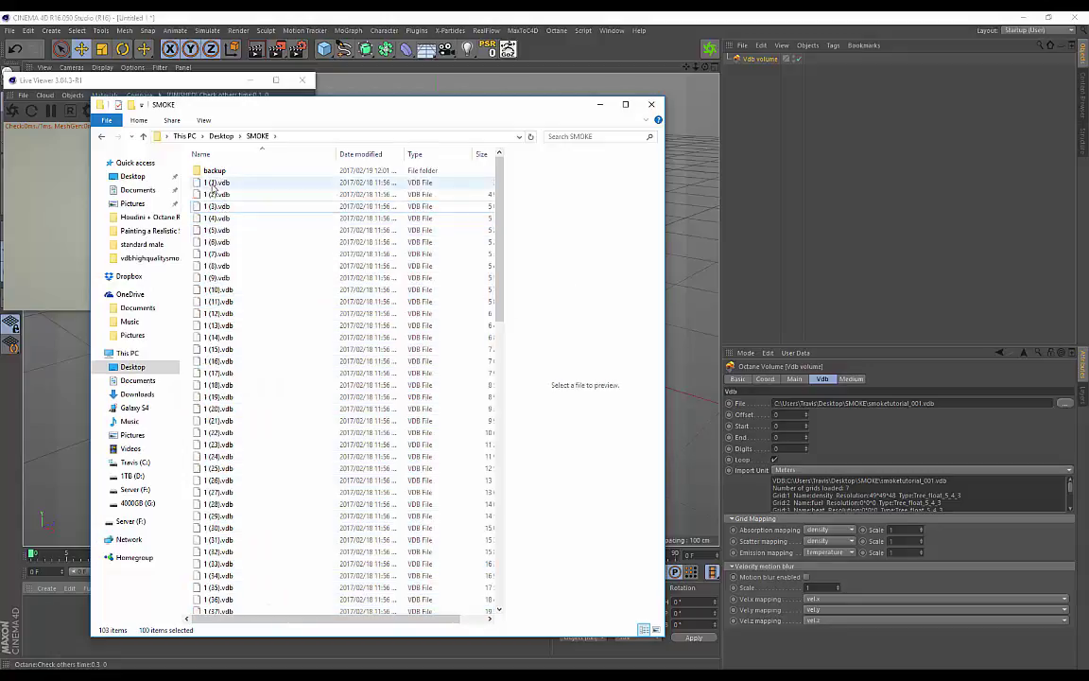
{"action": "left_click", "coordinate": [208, 193]}
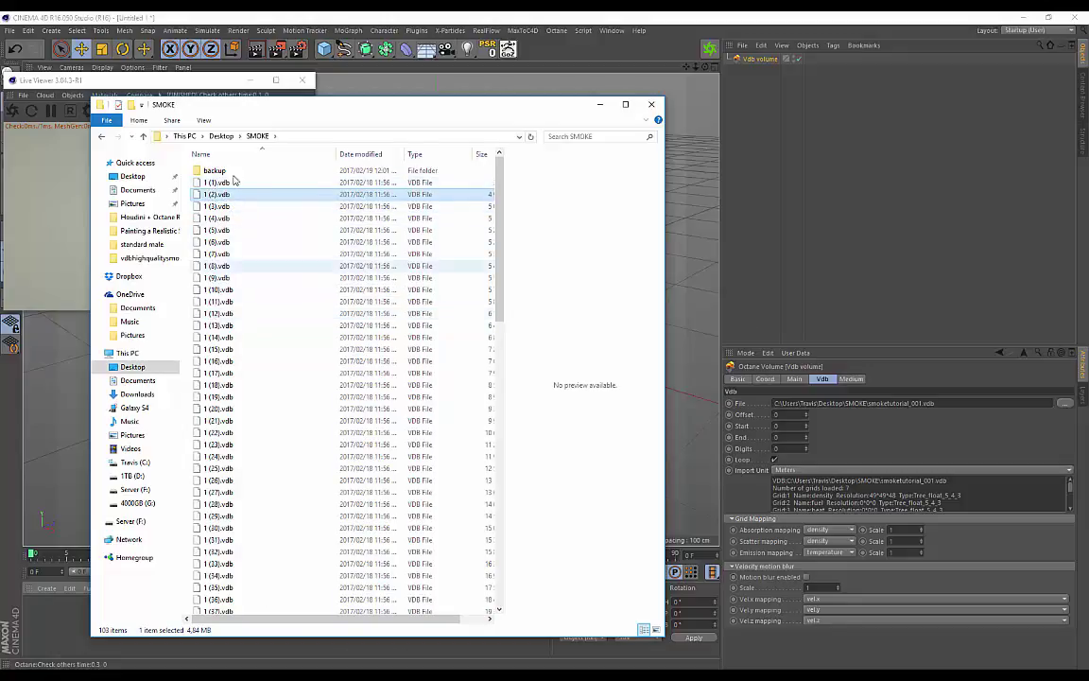
Scroll through the renamed files to verify they run 1 (1).vdb to 1 (100).vdb
{"action": "left_click", "coordinate": [231, 182]}
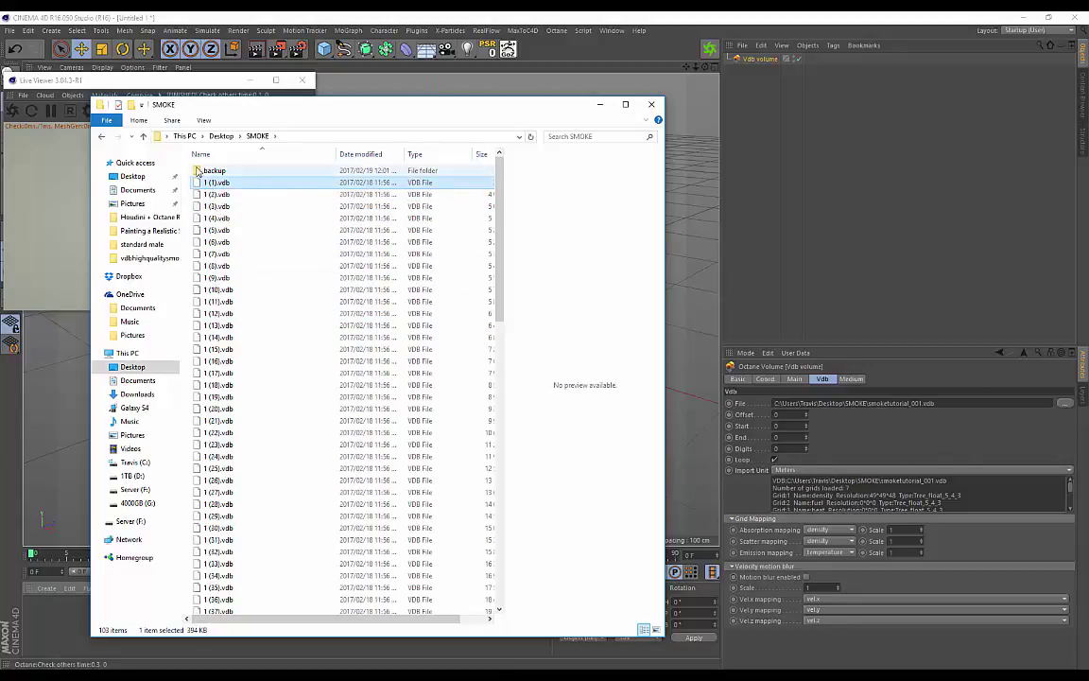
{"action": "scroll", "coordinate": [238, 544], "scroll_direction": "down", "scroll_amount": 7}
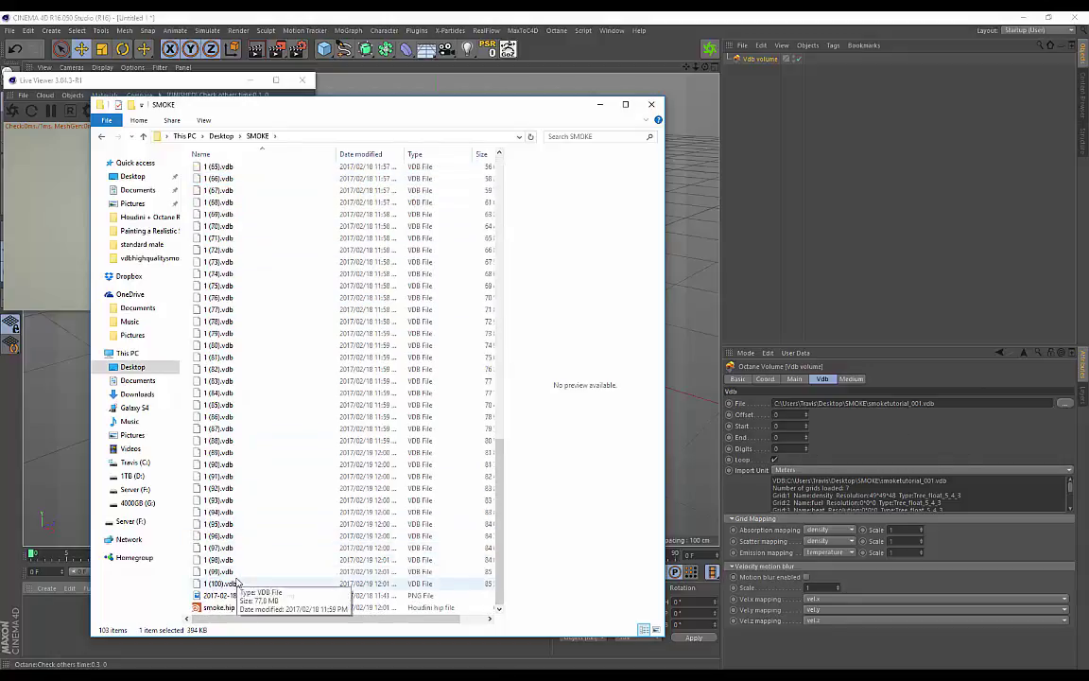
{"action": "scroll", "coordinate": [214, 425], "scroll_direction": "up", "scroll_amount": 4}
{"action": "scroll", "coordinate": [214, 425], "scroll_direction": "up", "scroll_amount": 3}
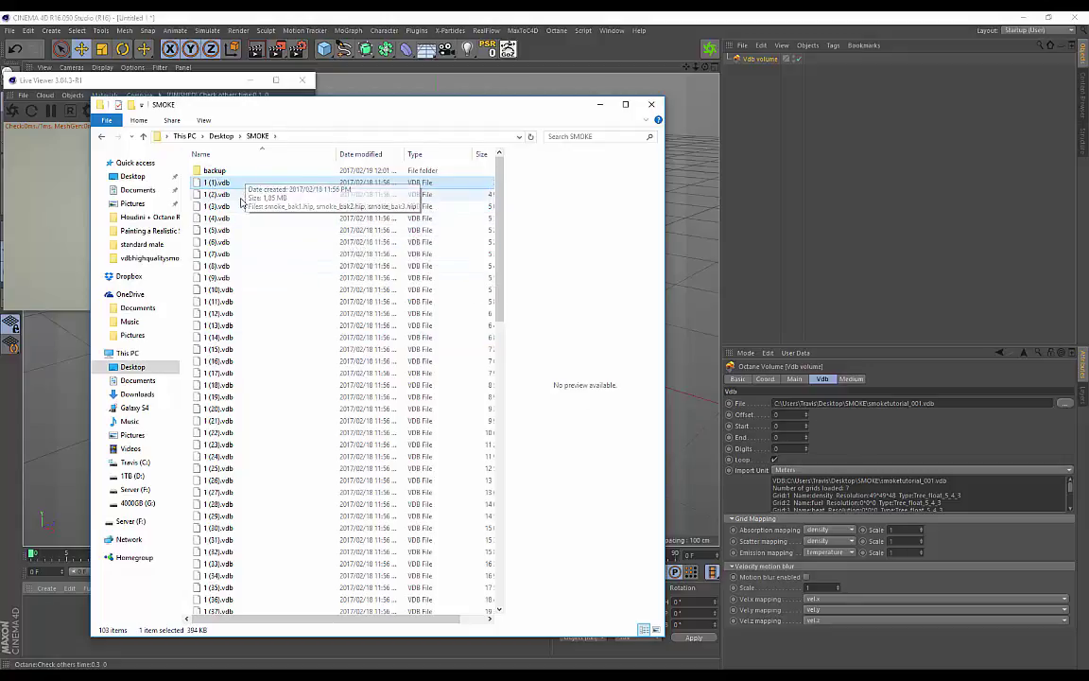
{"action": "scroll", "coordinate": [260, 367], "scroll_direction": "down", "scroll_amount": 12}
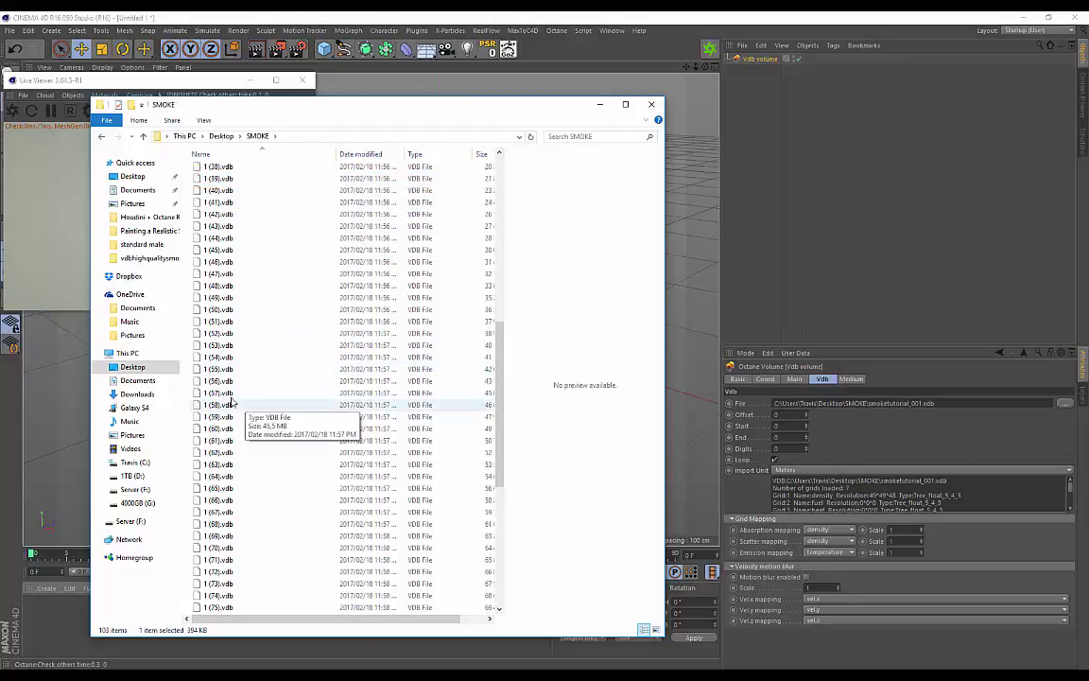
{"action": "scroll", "coordinate": [229, 402], "scroll_direction": "up", "scroll_amount": 11}
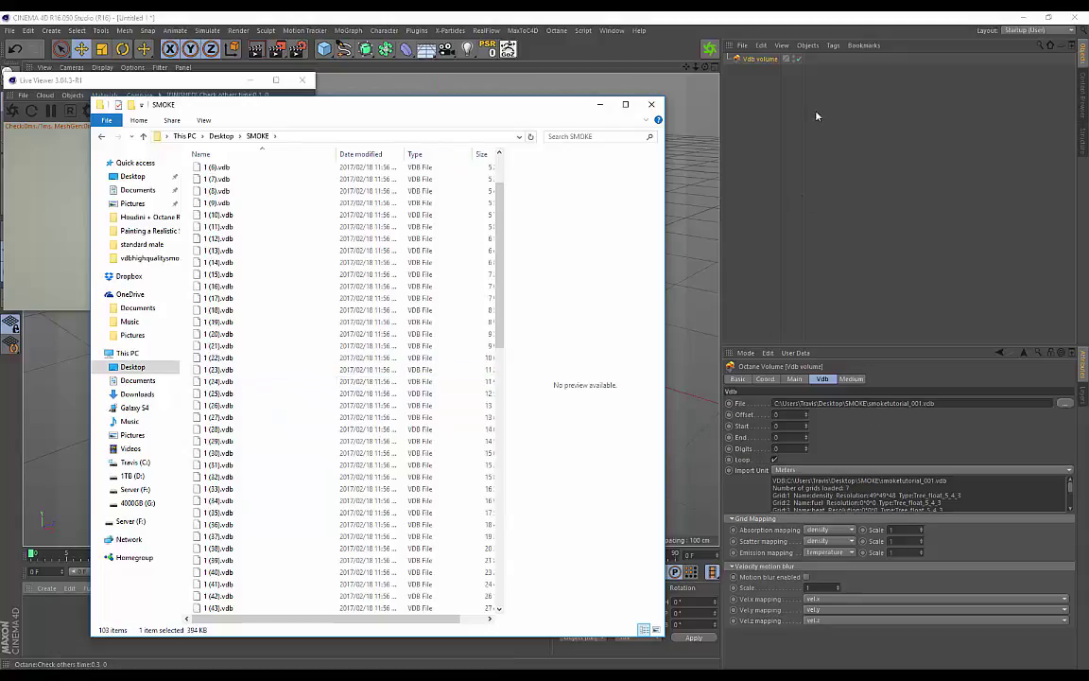
Return to Cinema 4D, confirm 1 (100).vdb is the last file, then minimize the SMOKE folder
{"action": "left_click", "coordinate": [564, 21]}
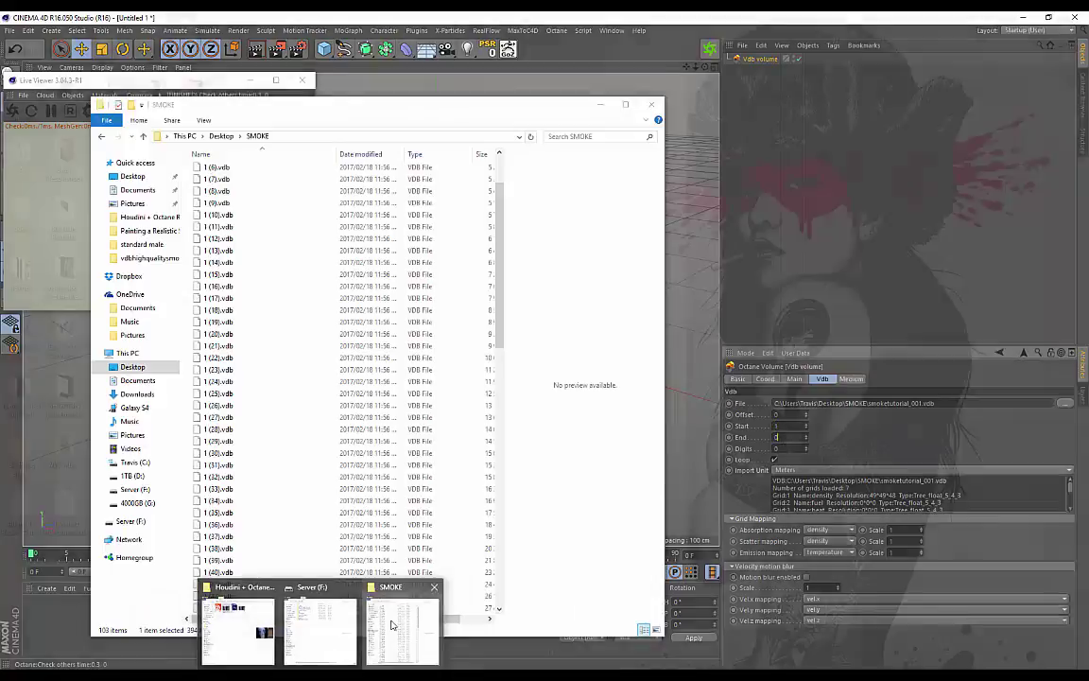
{"action": "left_click", "coordinate": [396, 632]}
{"action": "scroll", "coordinate": [275, 588], "scroll_direction": "down", "scroll_amount": 10}
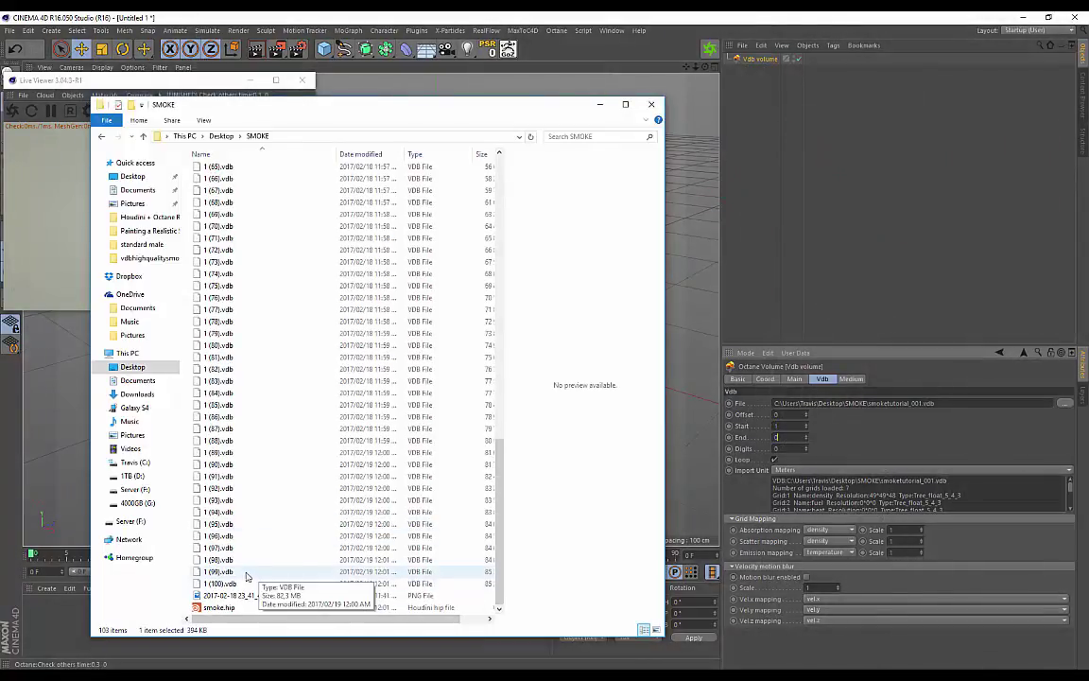
{"action": "left_click", "coordinate": [222, 583]}
{"action": "left_click", "coordinate": [600, 104]}
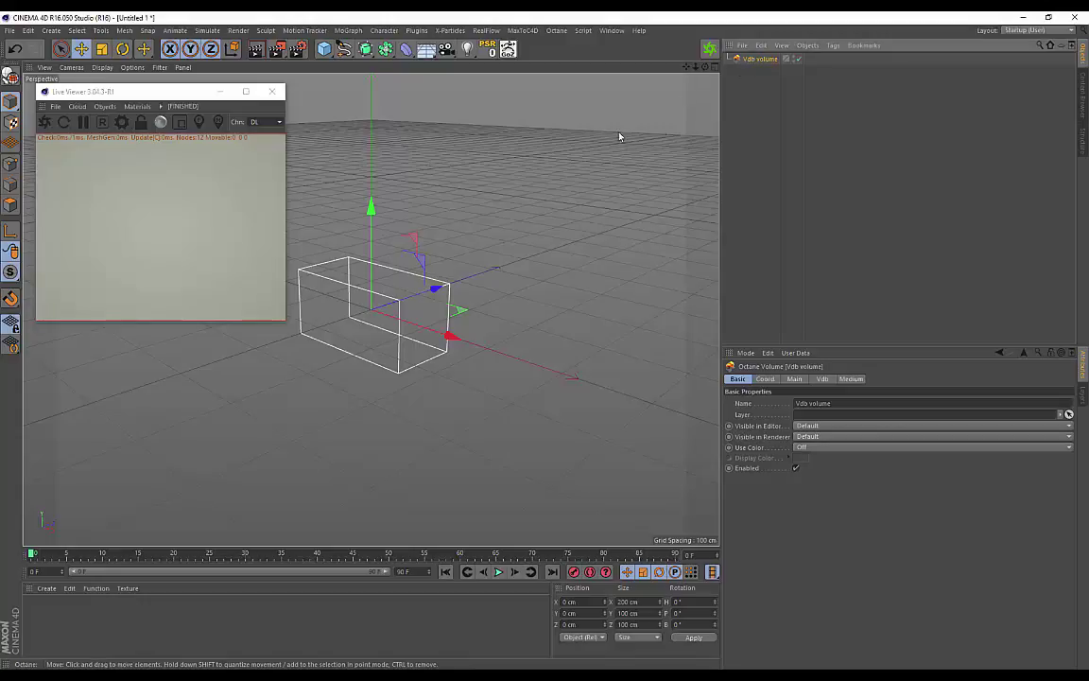
Set the Vdb sequence End frame to 100 on the volume's Vdb tab
{"action": "left_click", "coordinate": [116, 90]}
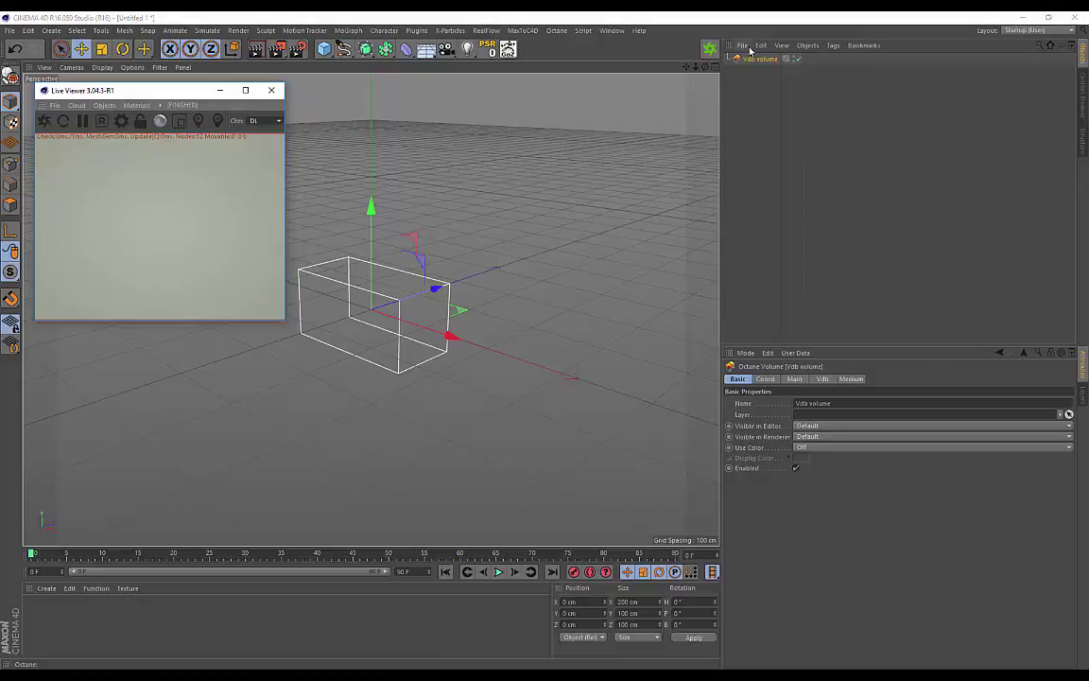
{"action": "left_click", "coordinate": [821, 379]}
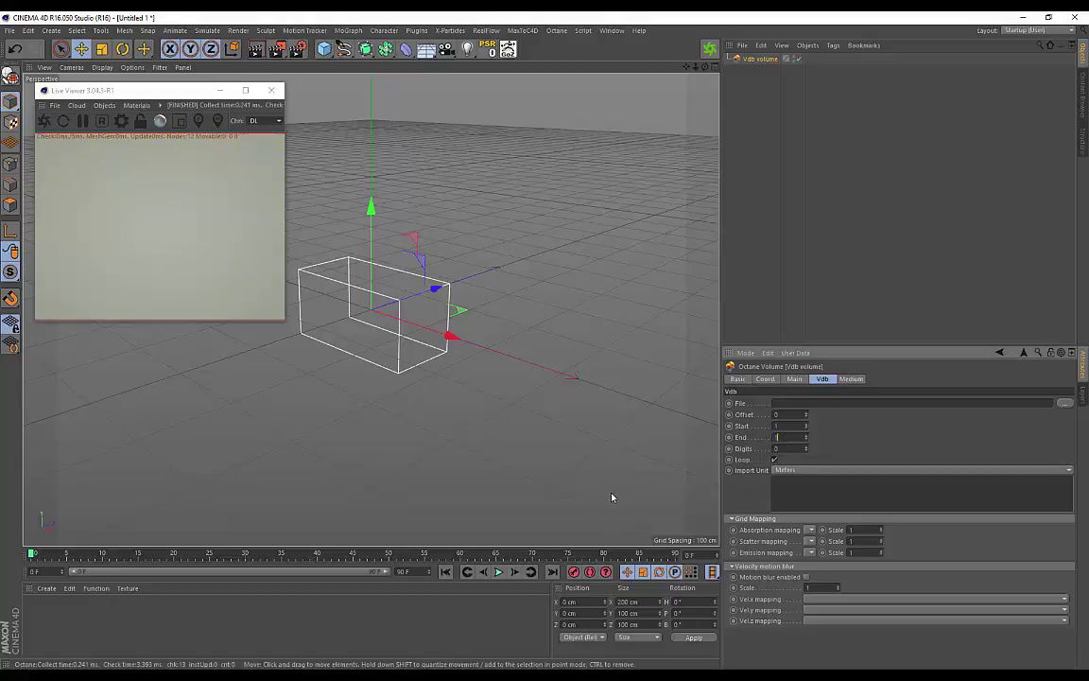
{"action": "key", "text": "Return"}
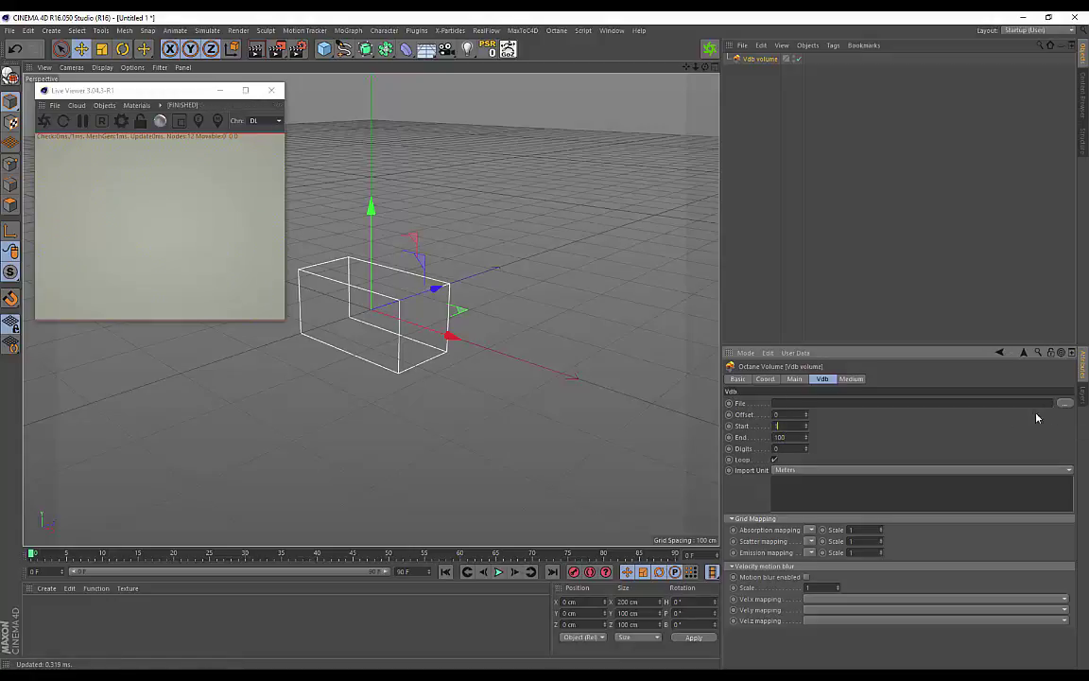
Load 1 (1).vdb from the SMOKE folder into the Vdb volume's File field
{"action": "left_click", "coordinate": [1064, 404]}
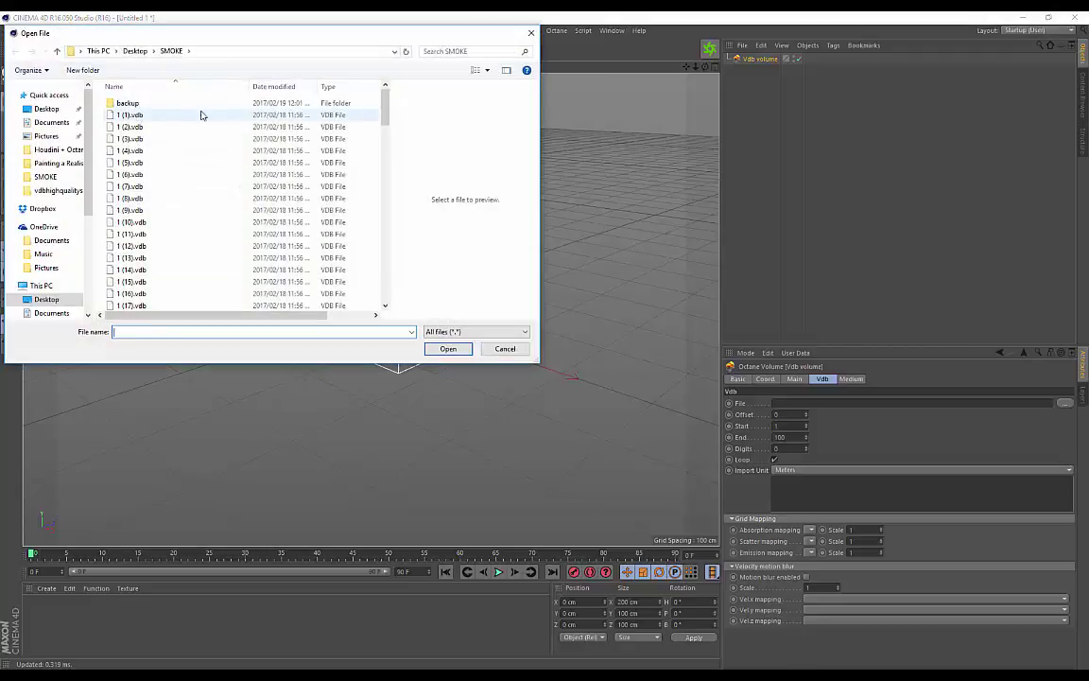
{"action": "left_click", "coordinate": [130, 117]}
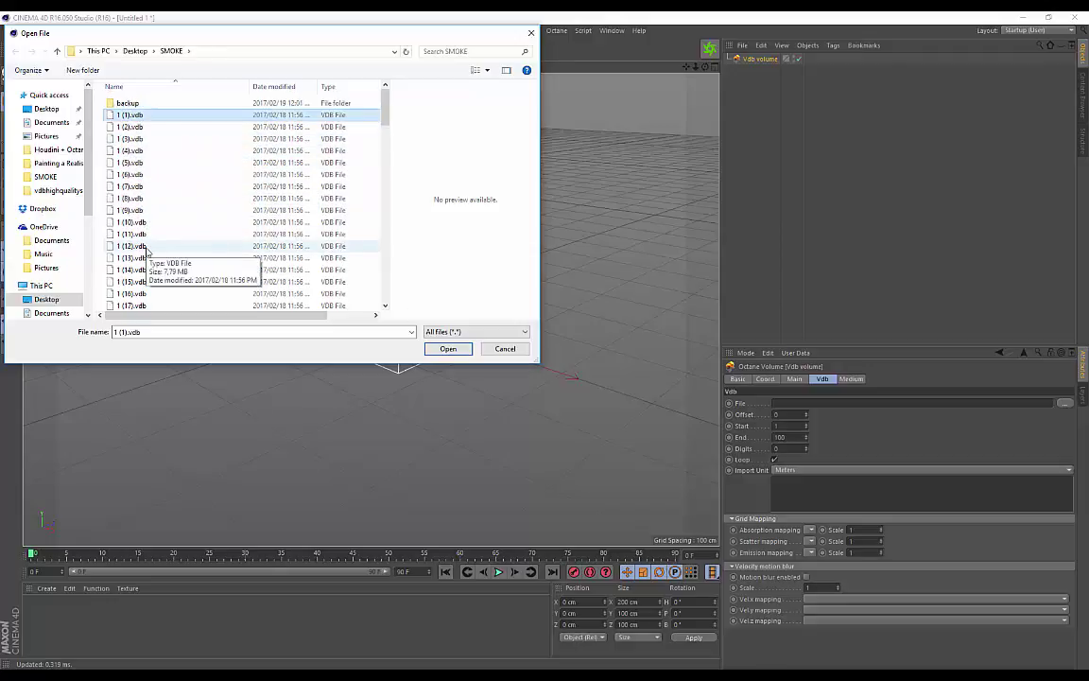
{"action": "scroll", "coordinate": [146, 217], "scroll_direction": "down", "scroll_amount": 5}
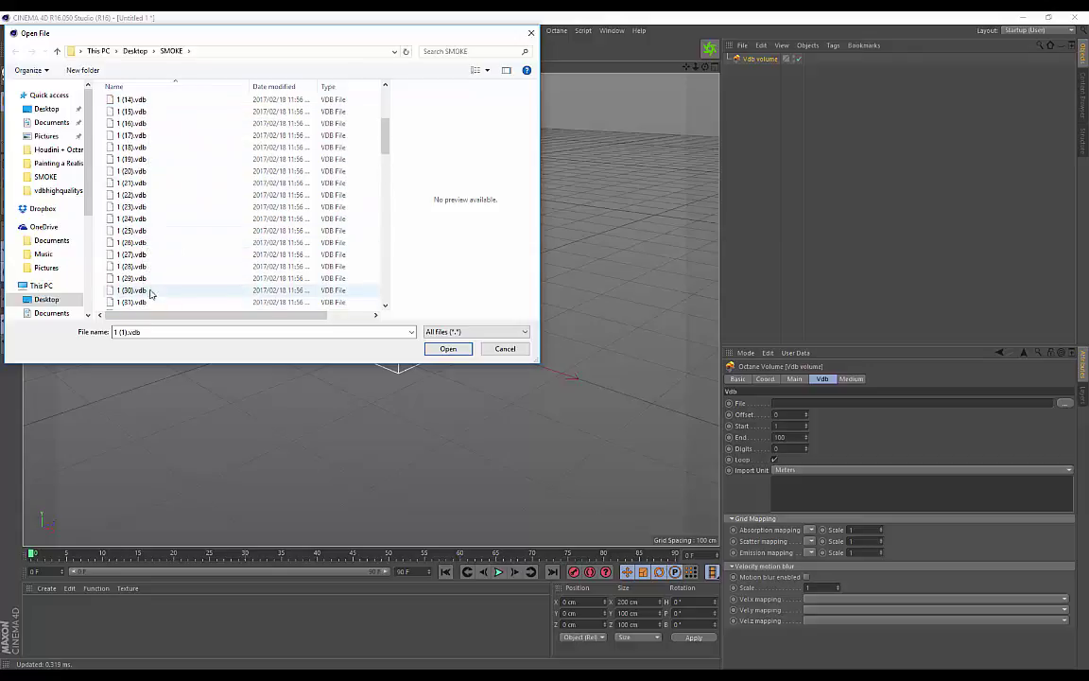
{"action": "scroll", "coordinate": [134, 256], "scroll_direction": "up", "scroll_amount": 5}
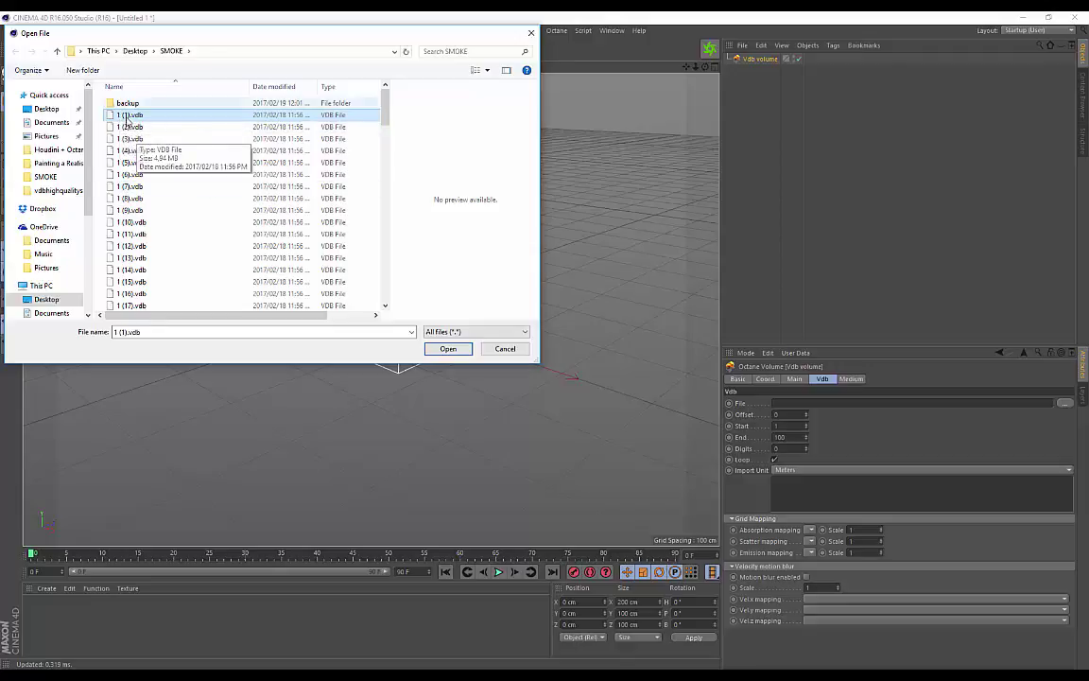
{"action": "left_click", "coordinate": [447, 349]}
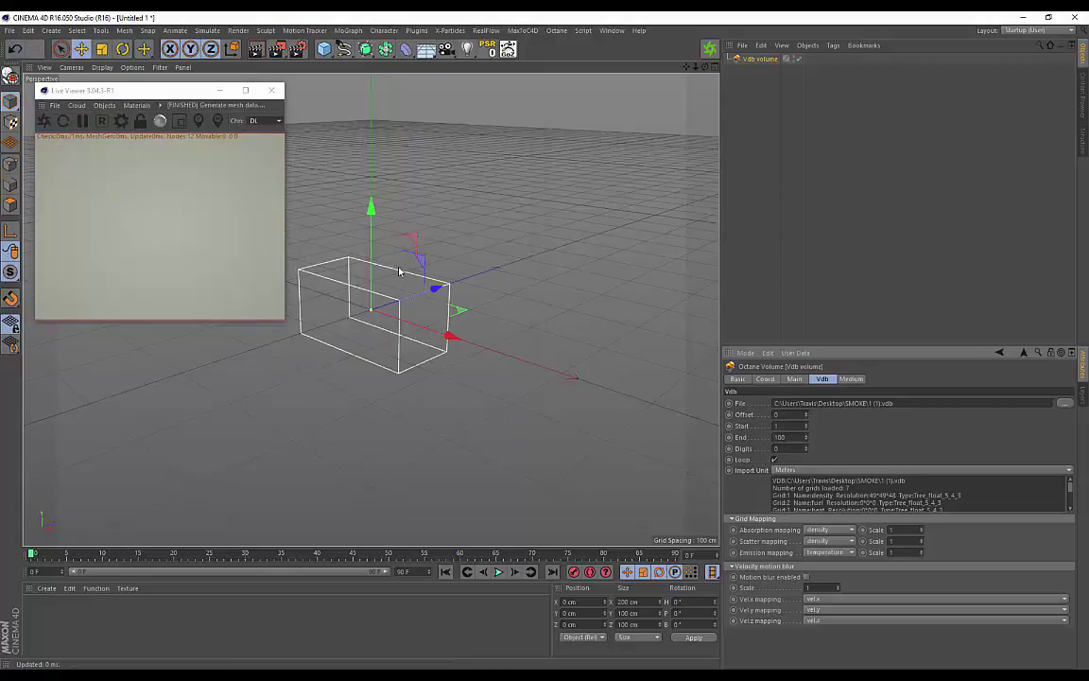
{"action": "scroll", "coordinate": [393, 301], "scroll_direction": "up", "scroll_amount": 8}
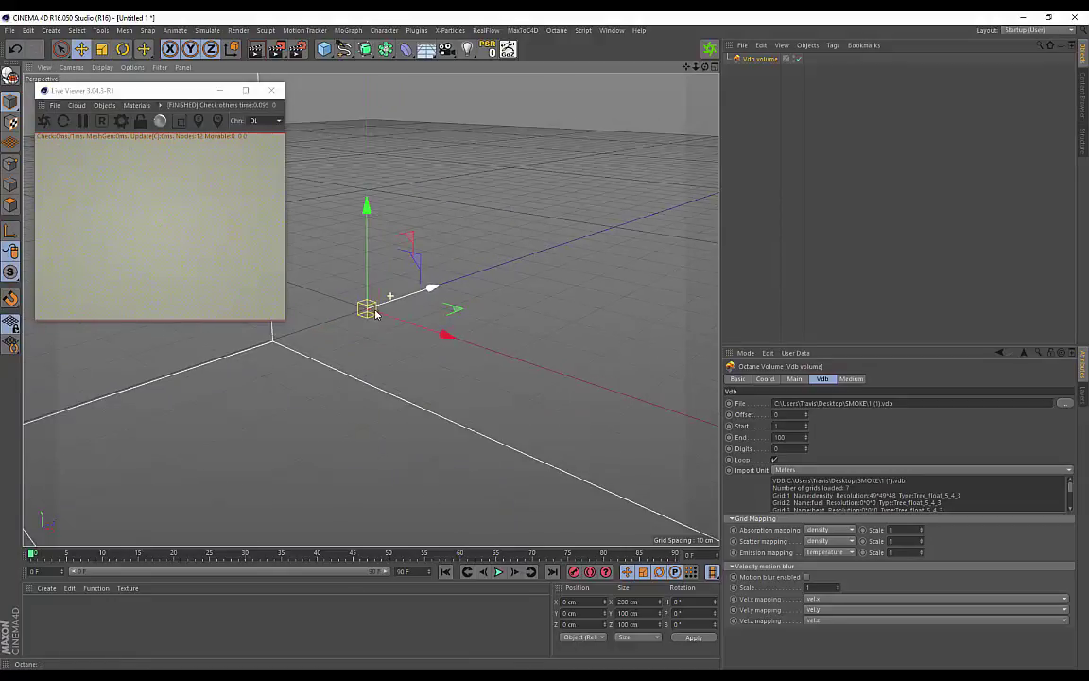
{"action": "left_click", "coordinate": [498, 572]}
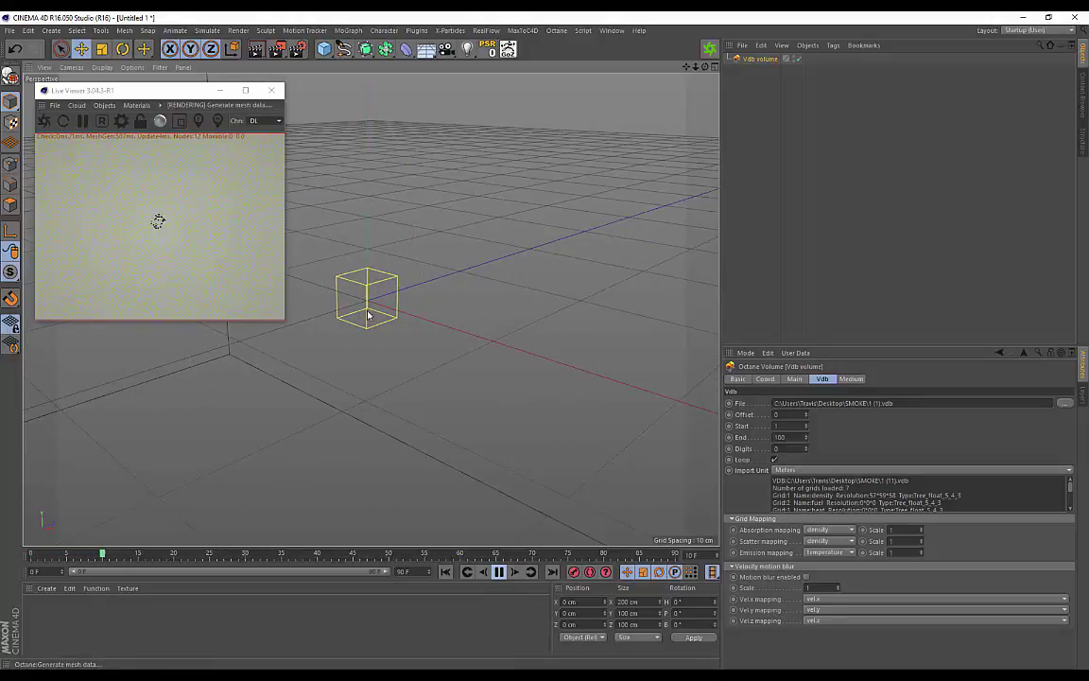
{"action": "left_click", "coordinate": [499, 572]}
{"action": "scroll", "coordinate": [422, 363], "scroll_direction": "down", "scroll_amount": 5}
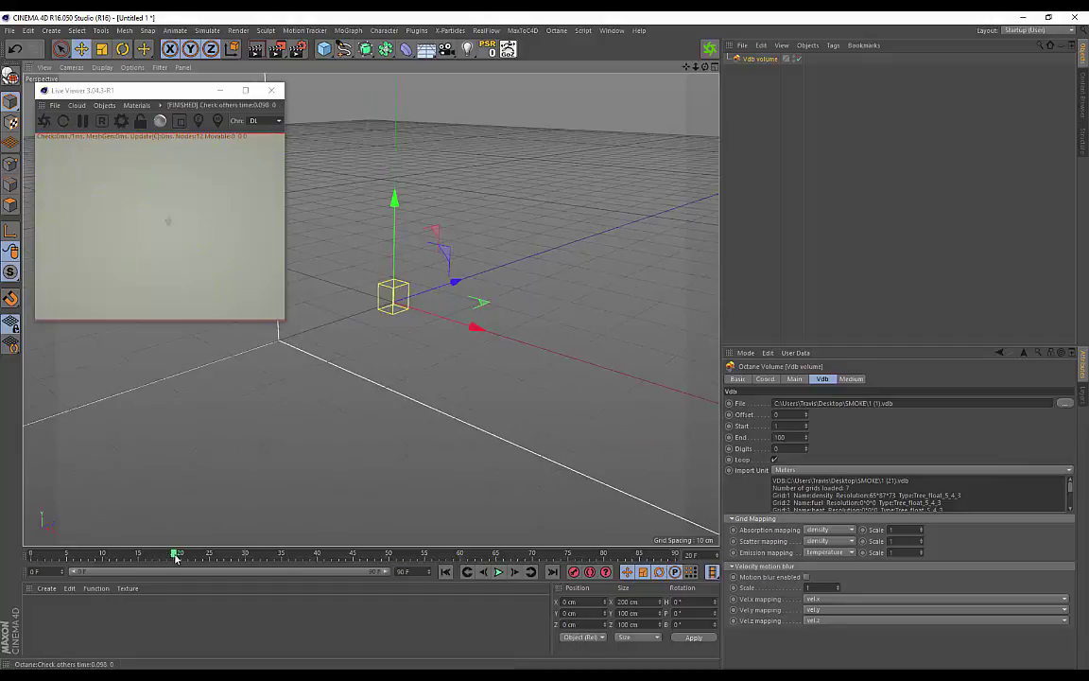
{"action": "left_click_drag", "start_coordinate": [175, 552], "coordinate": [30, 552]}
{"action": "scroll", "coordinate": [438, 276], "scroll_direction": "down", "scroll_amount": 2}
{"action": "scroll", "coordinate": [437, 276], "scroll_direction": "down", "scroll_amount": 6}
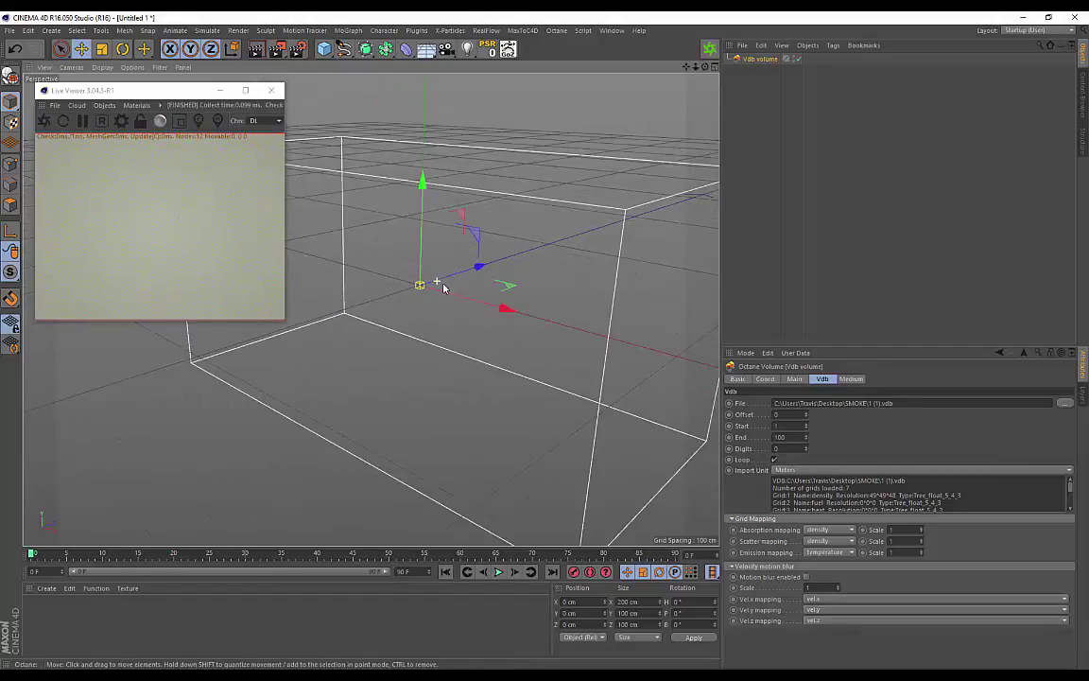
{"action": "left_click_drag", "start_coordinate": [454, 244], "coordinate": [476, 230], "text": "alt"}
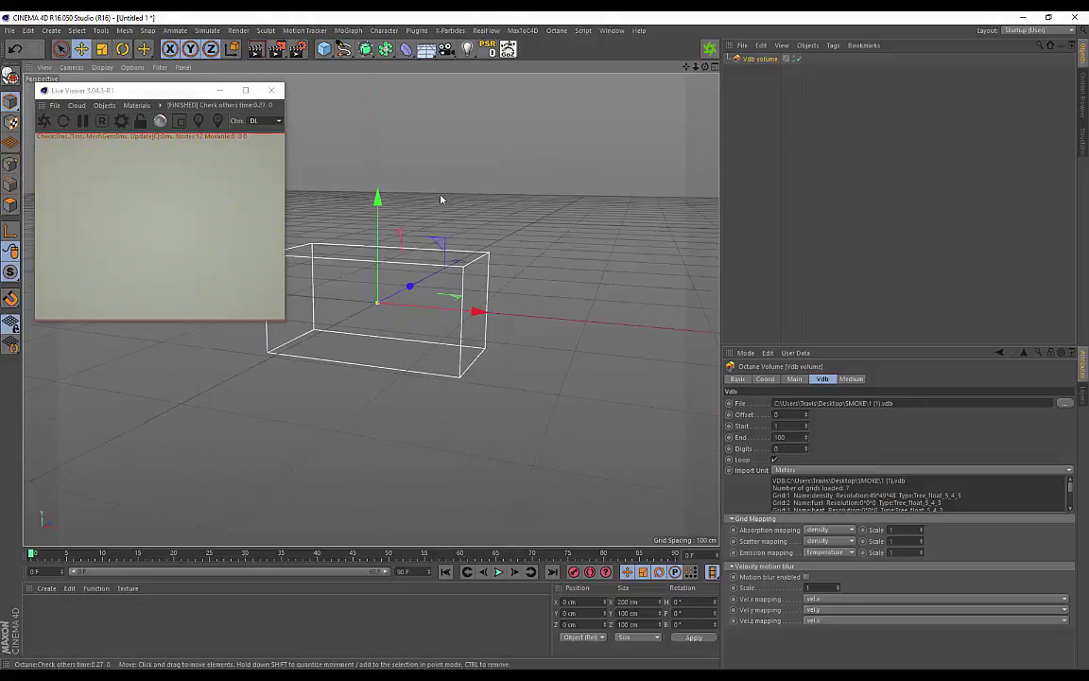
{"action": "scroll", "coordinate": [501, 204], "scroll_direction": "up", "scroll_amount": 3}
{"action": "left_click_drag", "start_coordinate": [501, 204], "coordinate": [484, 196], "text": "alt"}
{"action": "left_click", "coordinate": [342, 380]}
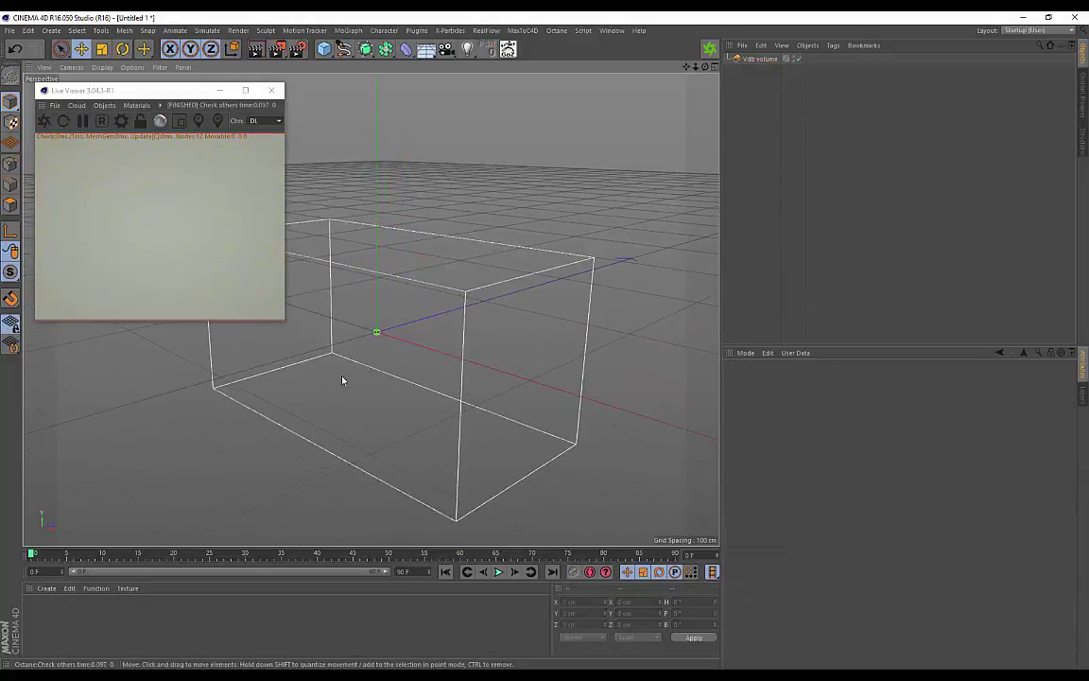
{"action": "left_click", "coordinate": [381, 332]}
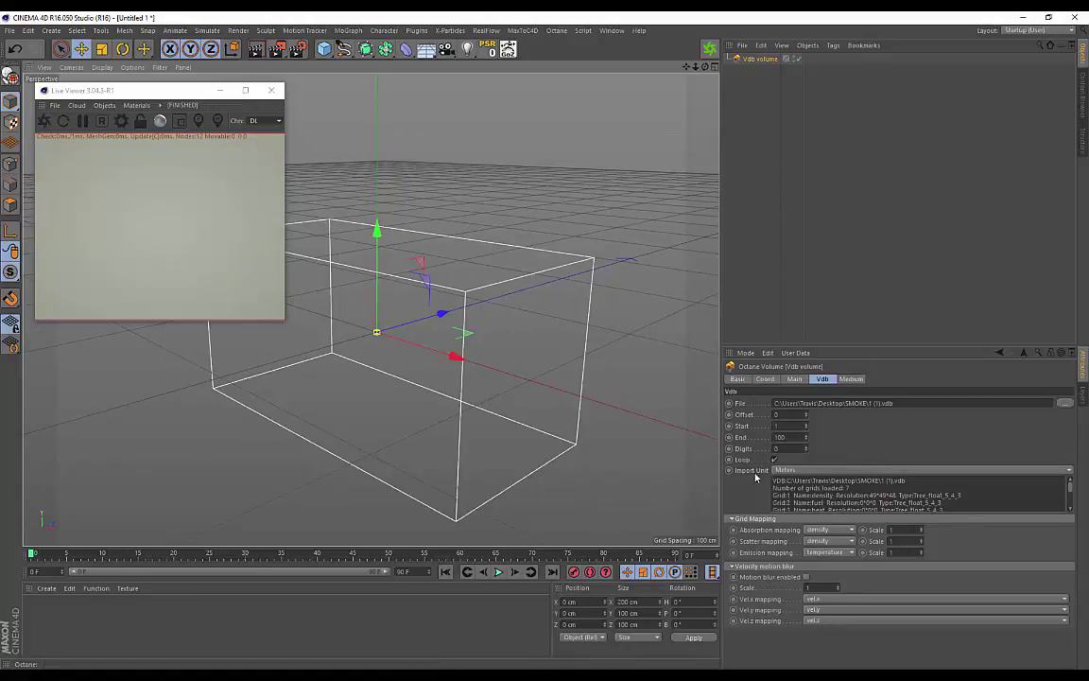
{"action": "left_click", "coordinate": [1069, 473]}
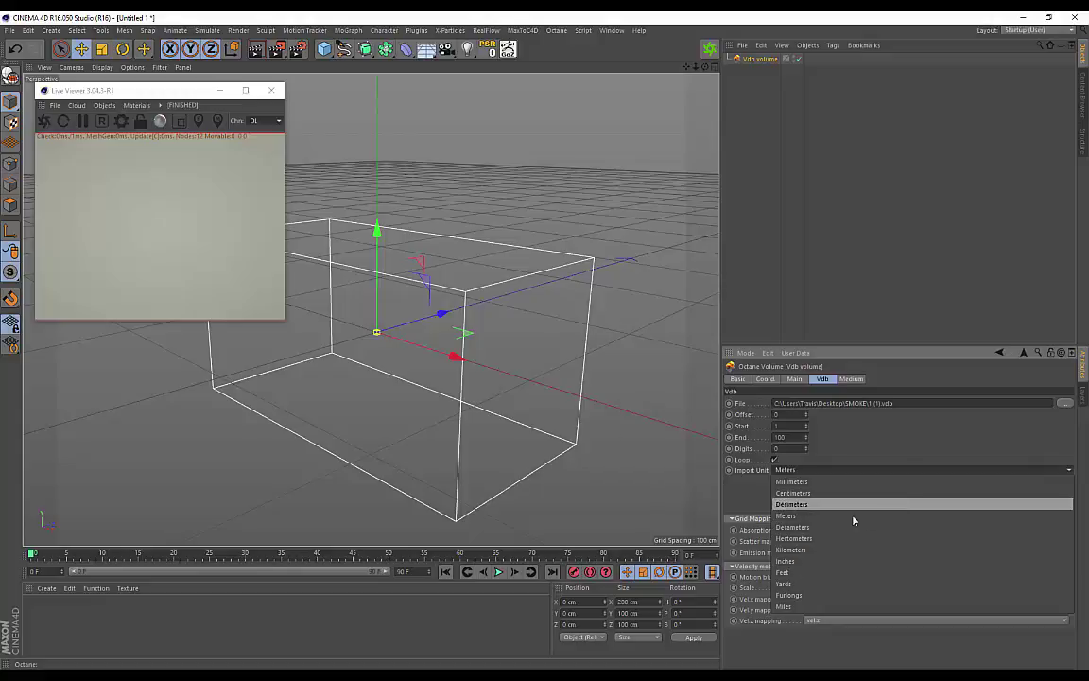
{"action": "left_click", "coordinate": [746, 494]}
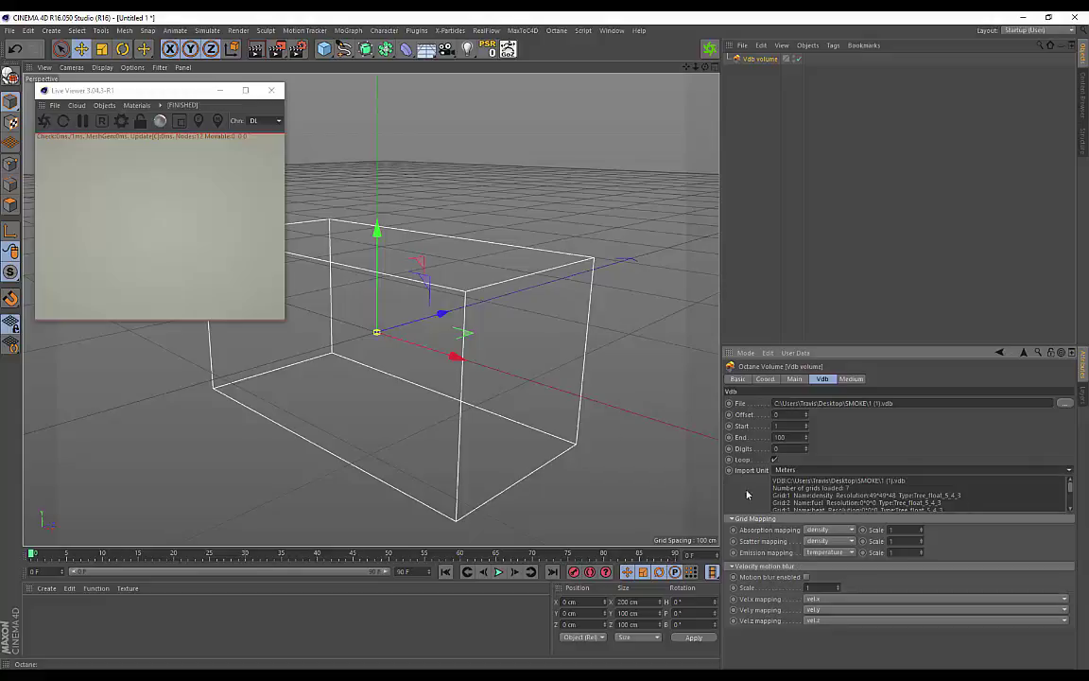
{"action": "left_click", "coordinate": [1070, 472]}
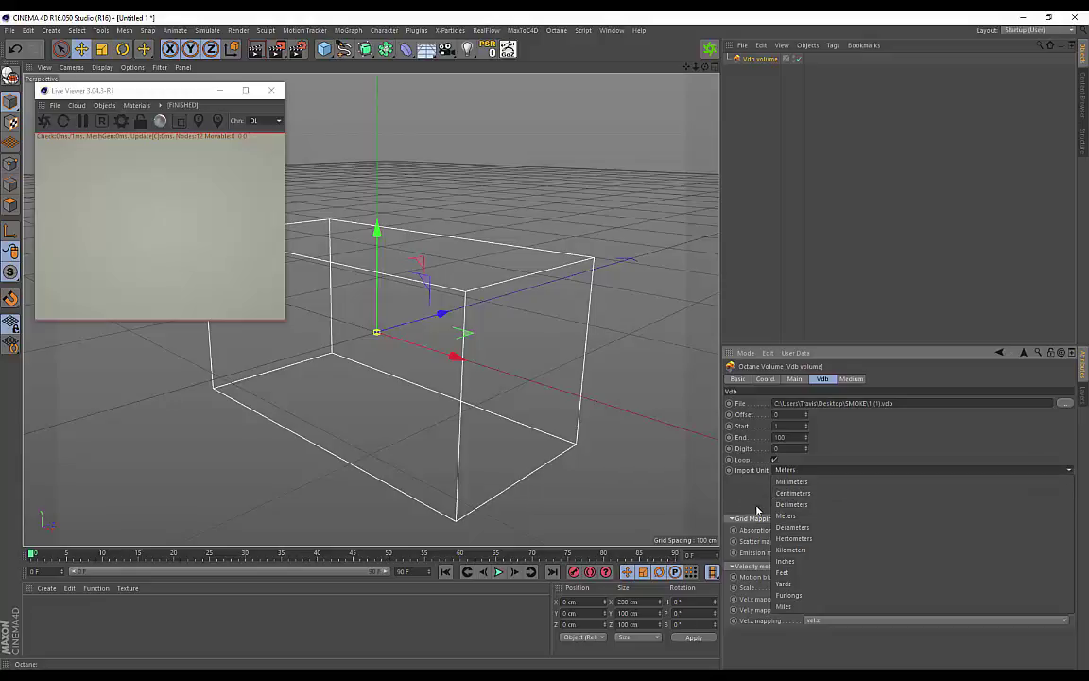
{"action": "left_click", "coordinate": [738, 497]}
{"action": "scroll", "coordinate": [430, 358], "scroll_direction": "up", "scroll_amount": 3}
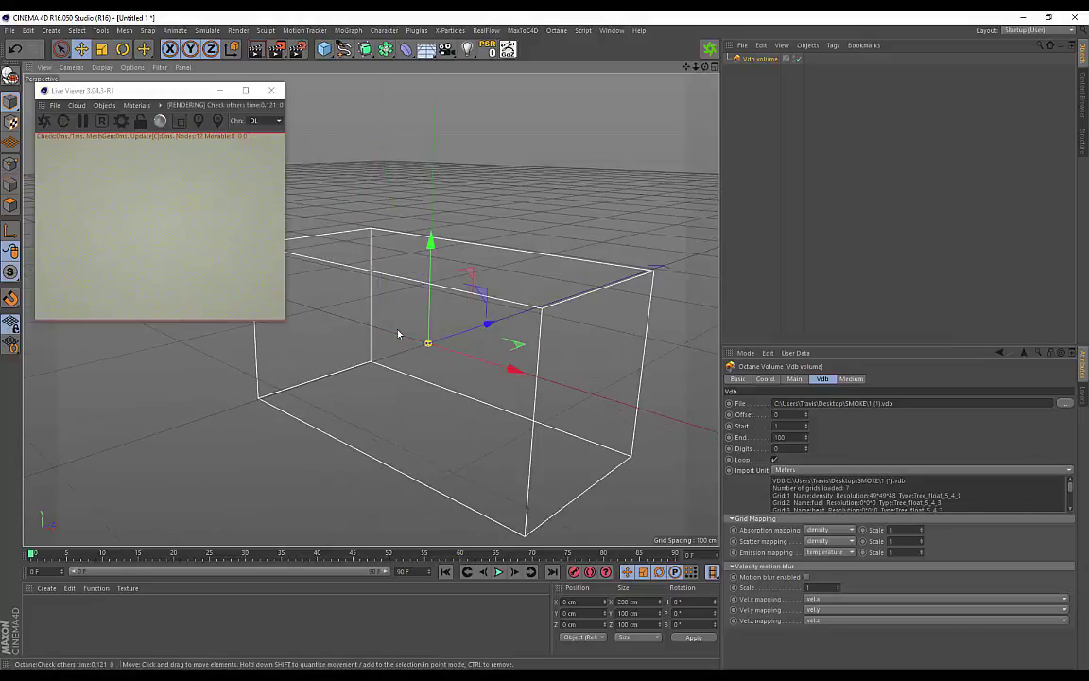
{"action": "scroll", "coordinate": [430, 358], "scroll_direction": "up", "scroll_amount": 3}
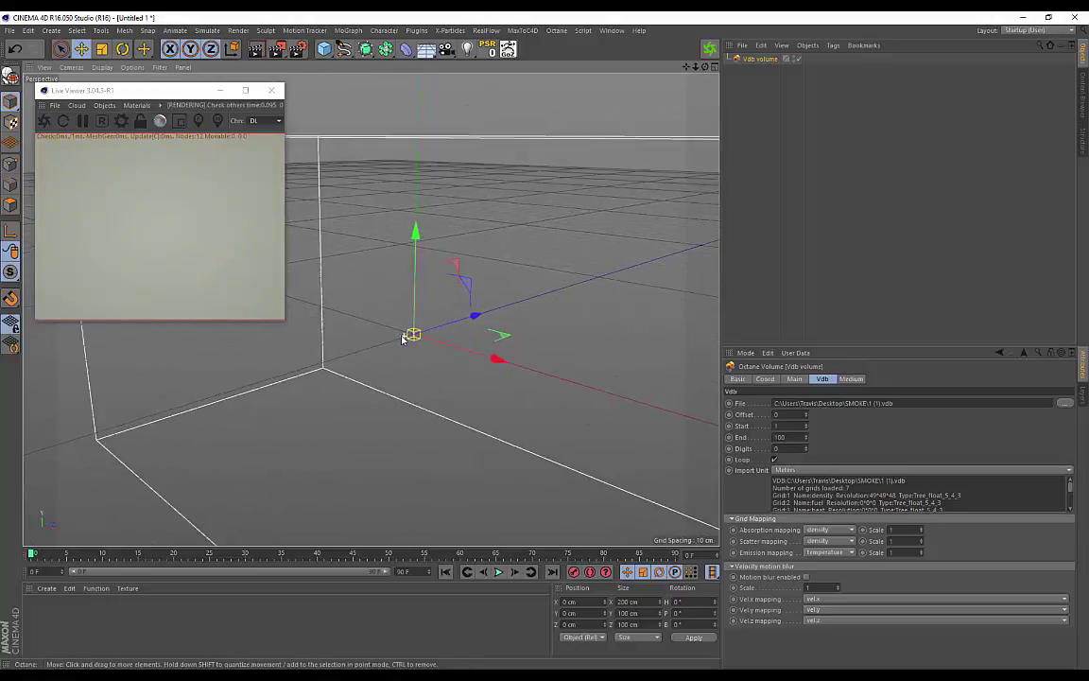
{"action": "scroll", "coordinate": [435, 354], "scroll_direction": "down", "scroll_amount": 5}
{"action": "scroll", "coordinate": [435, 354], "scroll_direction": "up", "scroll_amount": 1}
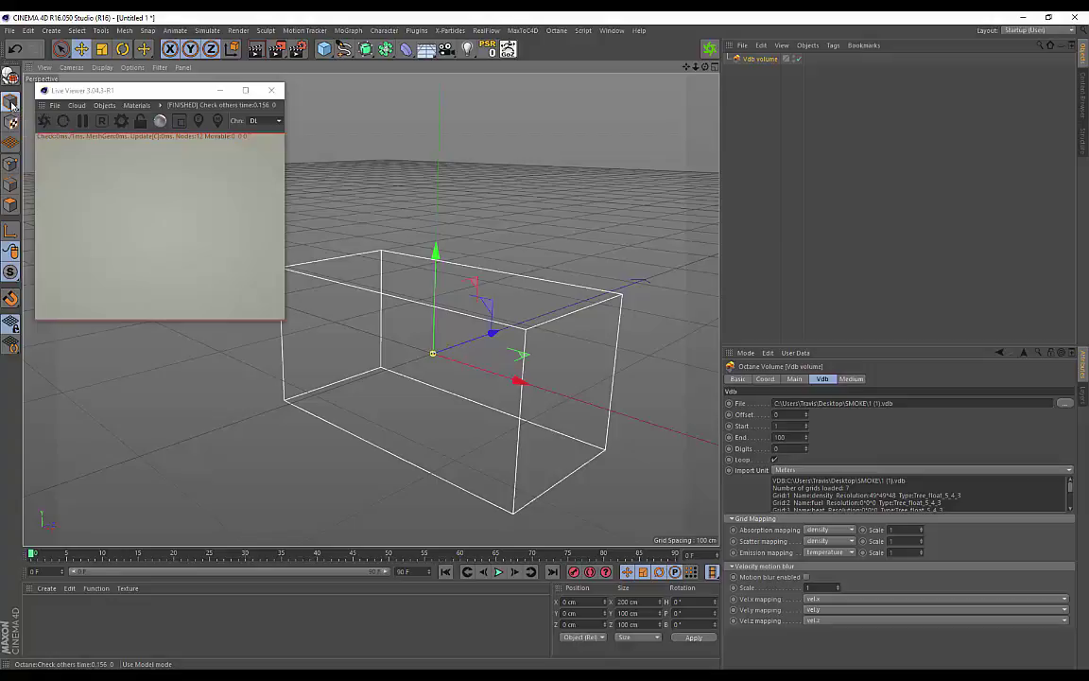
Switch to Object mode and begin scaling the VDB volume up with the Scale tool
{"action": "left_click", "coordinate": [11, 102]}
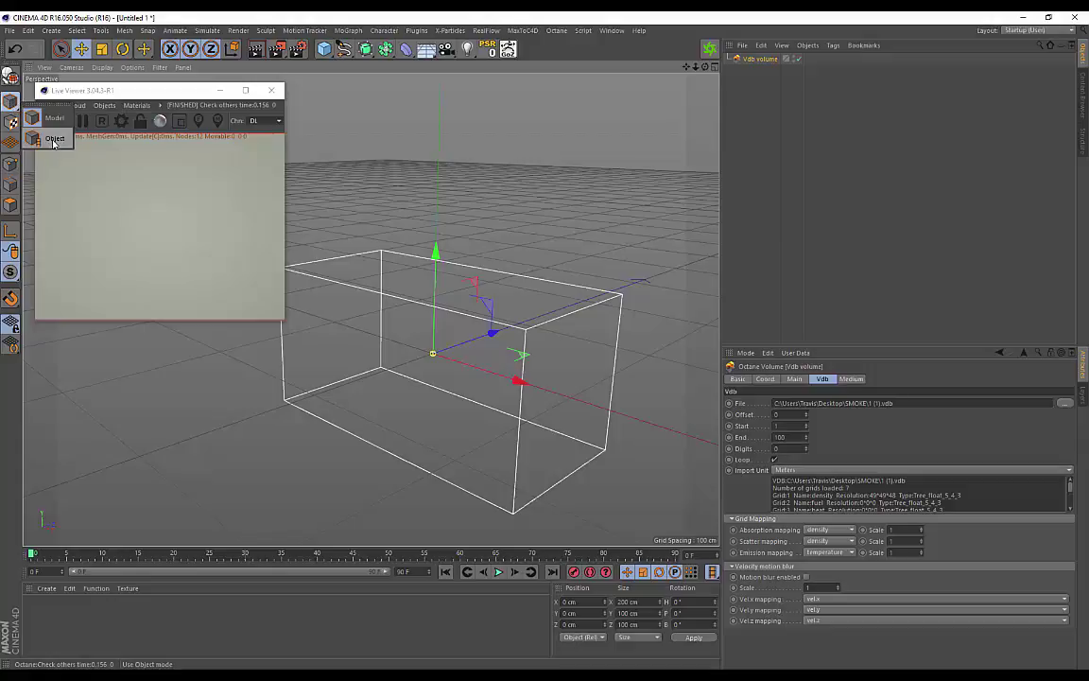
{"action": "left_click", "coordinate": [53, 140]}
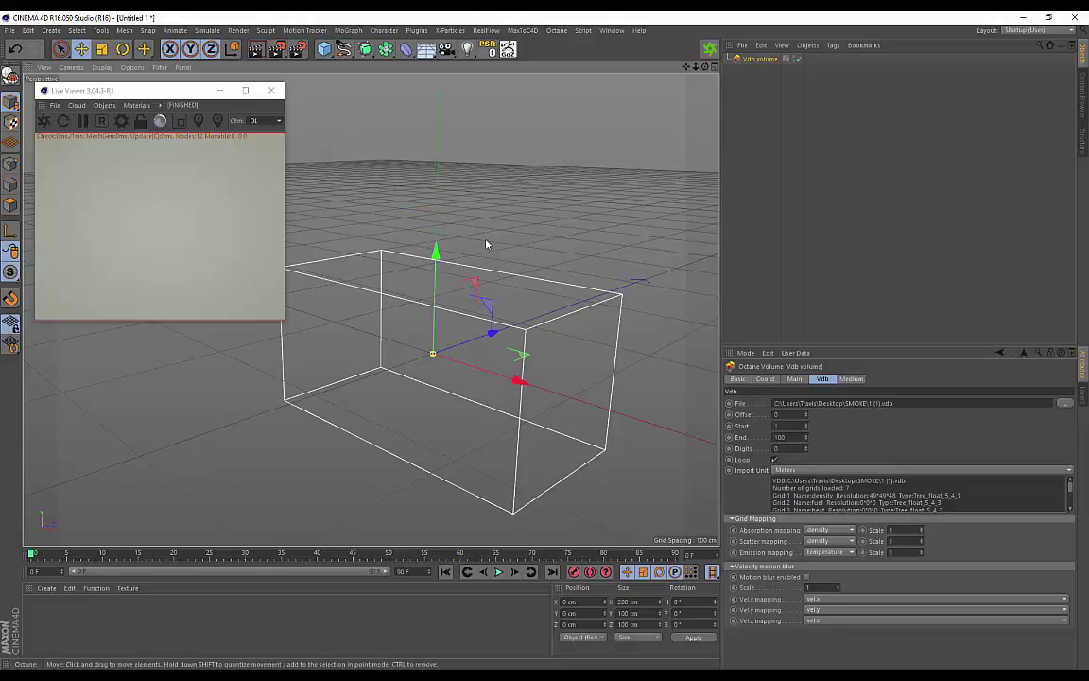
{"action": "key", "text": "t"}
{"action": "left_click_drag", "start_coordinate": [526, 250], "coordinate": [543, 265]}
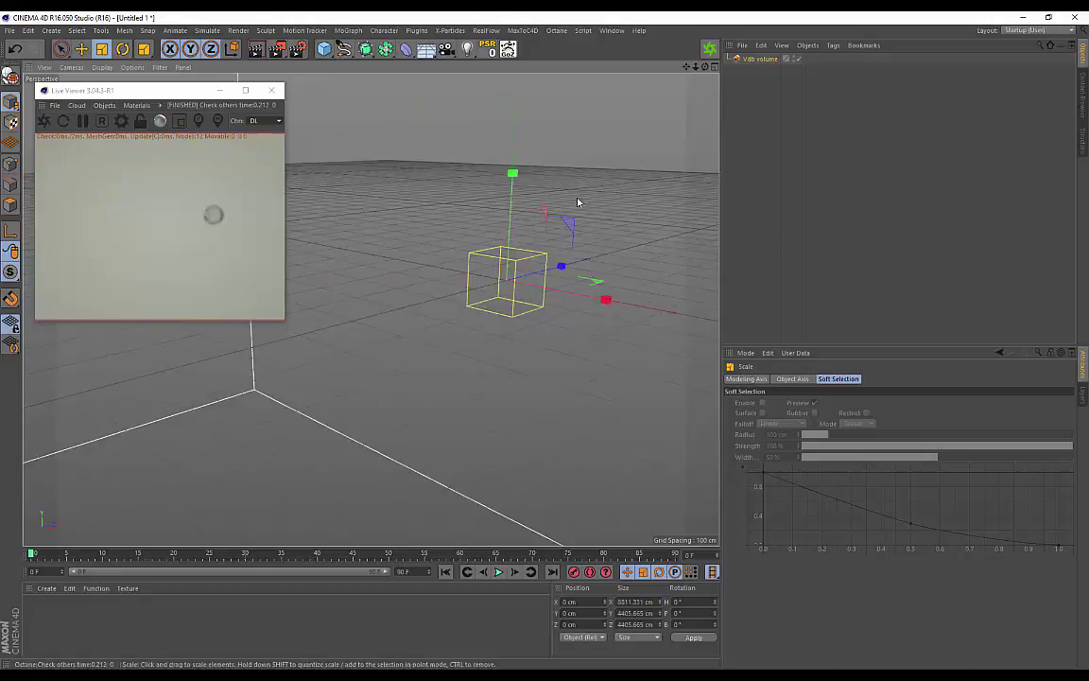
{"action": "scroll", "coordinate": [454, 248], "scroll_direction": "down", "scroll_amount": 6}
{"action": "left_click_drag", "start_coordinate": [462, 243], "coordinate": [491, 296]}
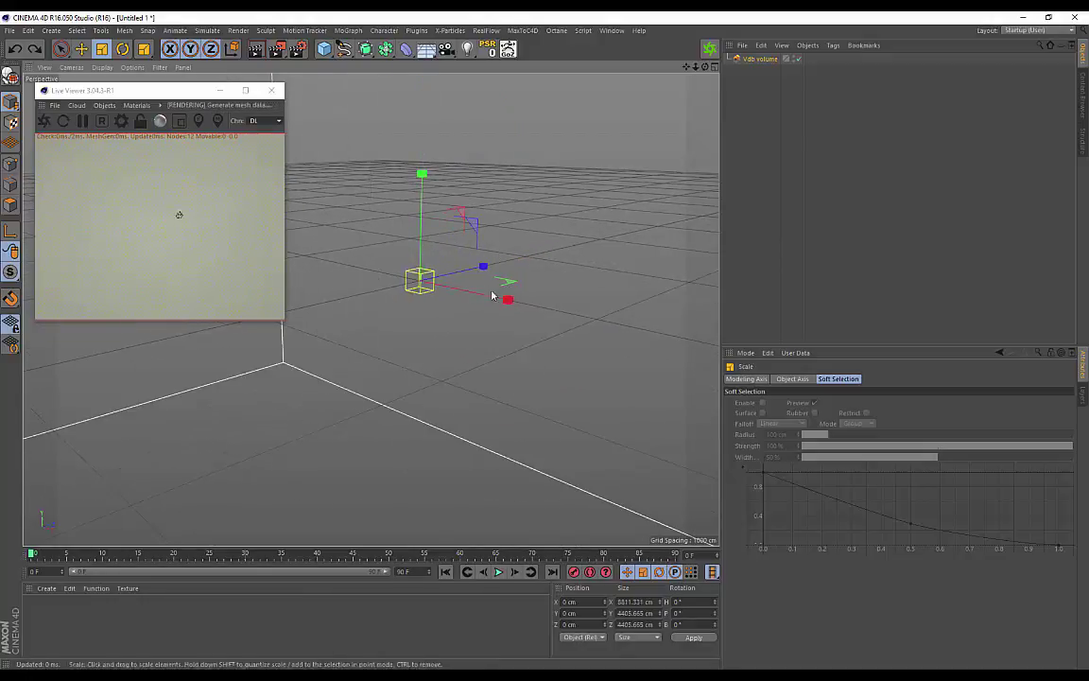
Keep scaling the volume to about 60216 × 30108 cm, then orbit to check it
{"action": "left_click_drag", "start_coordinate": [493, 220], "coordinate": [595, 223]}
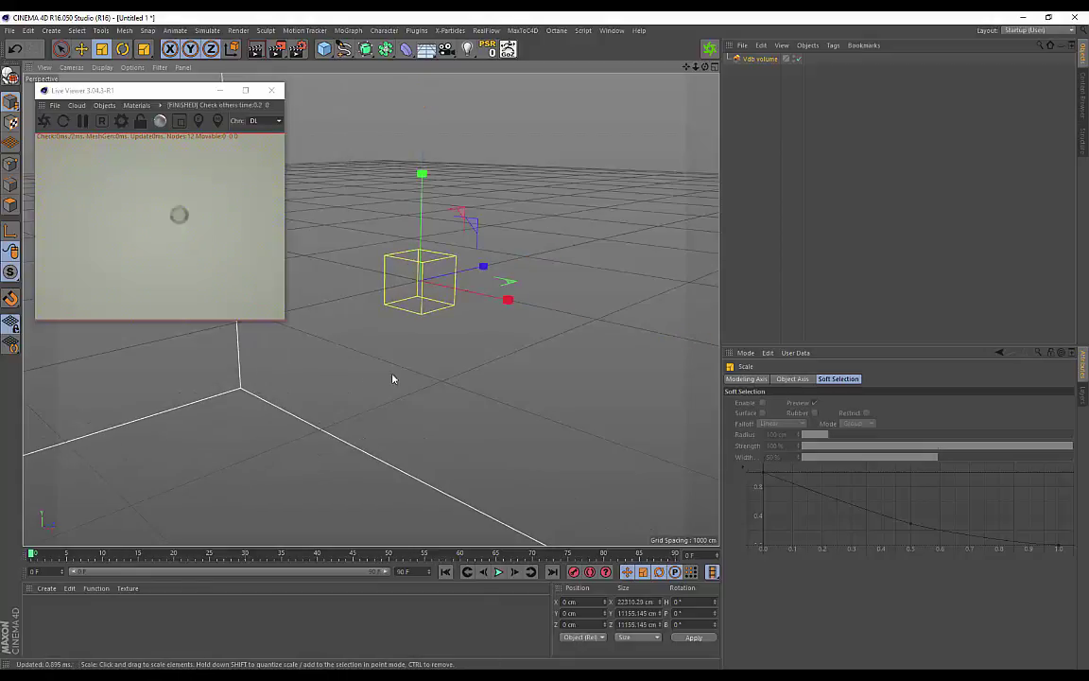
{"action": "left_click_drag", "start_coordinate": [393, 378], "coordinate": [450, 376]}
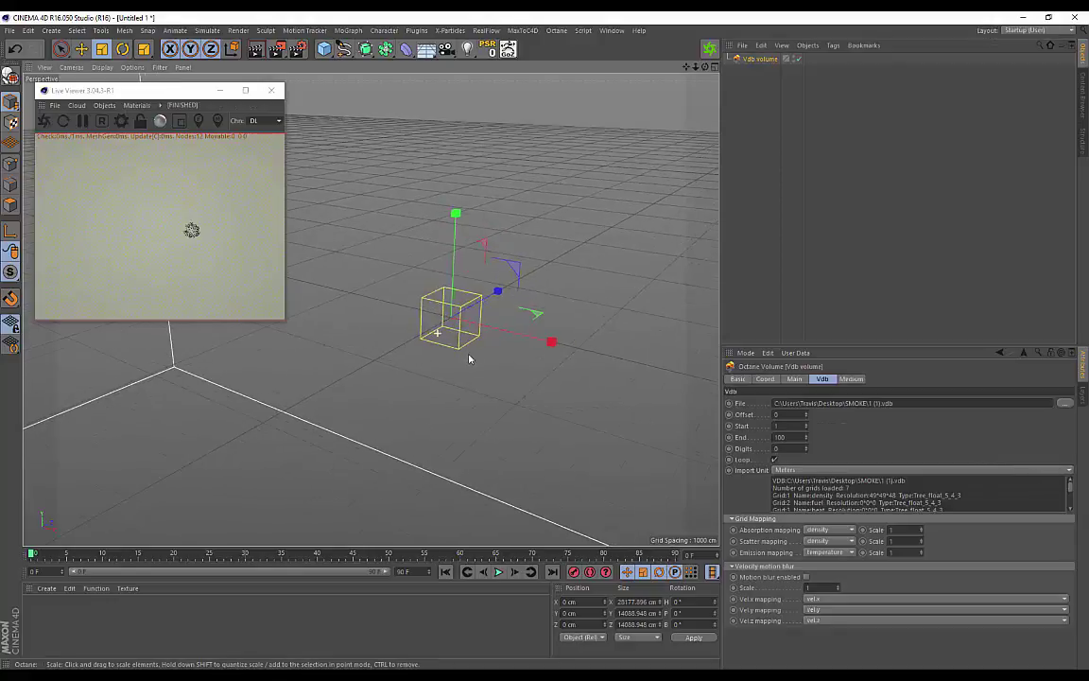
{"action": "scroll", "coordinate": [468, 359], "scroll_direction": "up", "scroll_amount": 3}
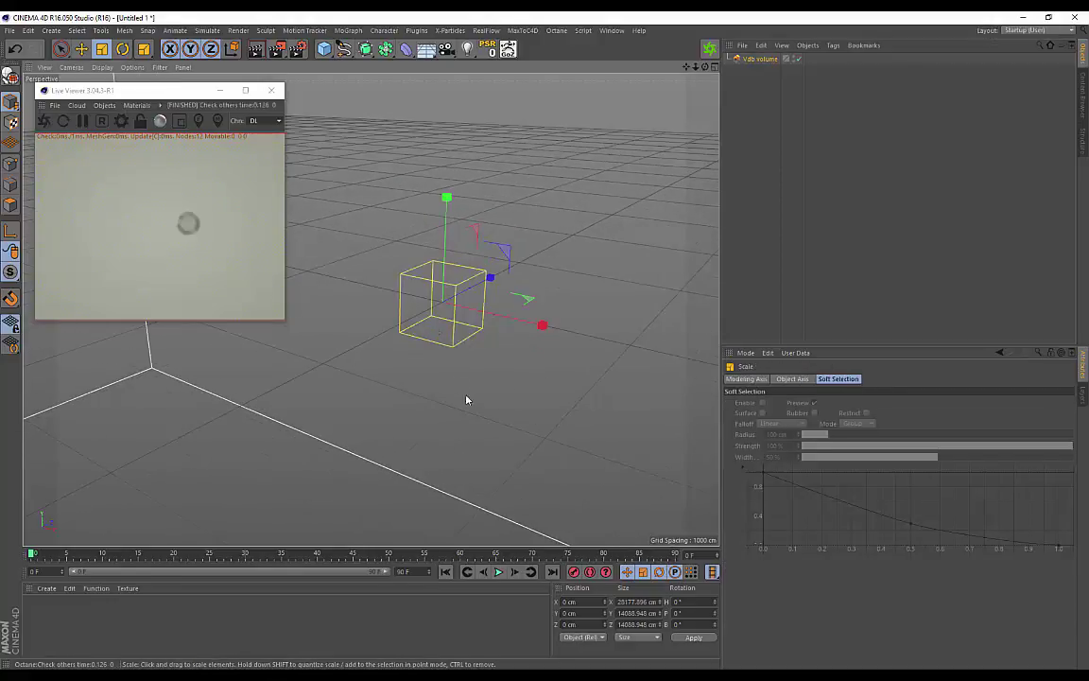
{"action": "left_click_drag", "start_coordinate": [466, 400], "coordinate": [445, 389]}
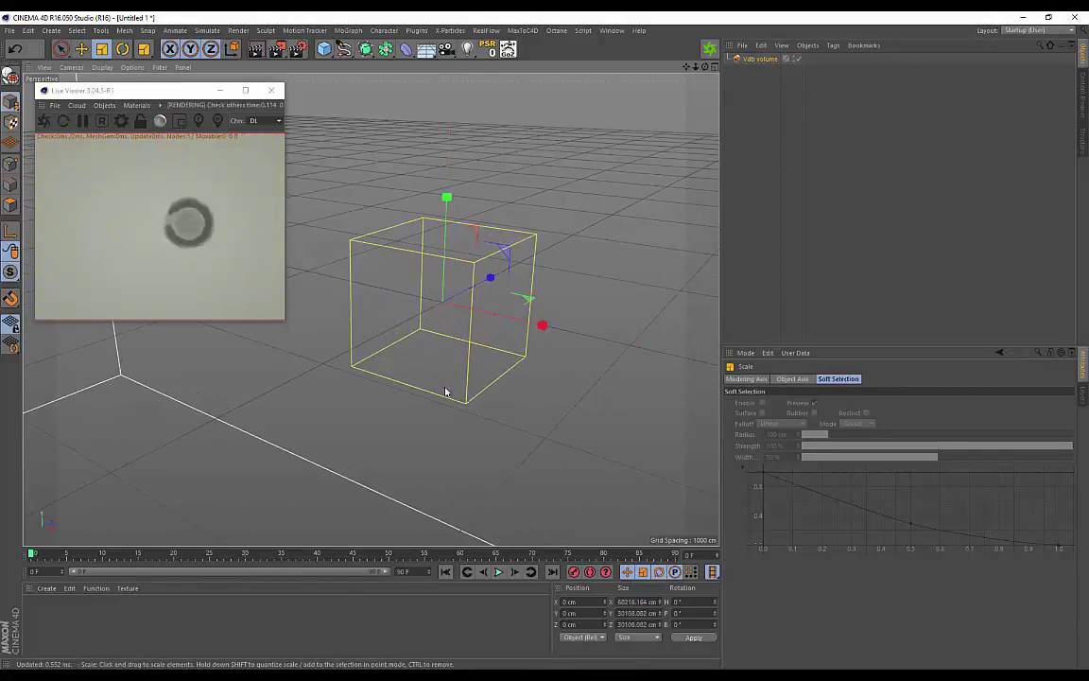
{"action": "left_click_drag", "start_coordinate": [479, 182], "coordinate": [411, 216], "text": "alt"}
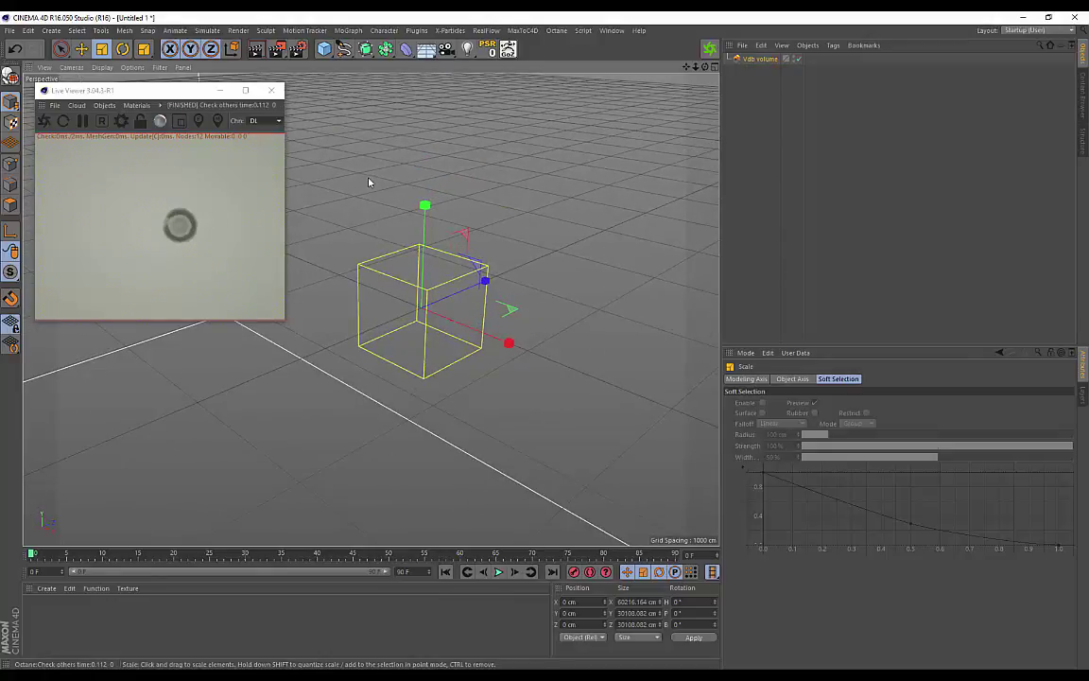
{"action": "left_click_drag", "start_coordinate": [370, 180], "coordinate": [384, 243], "text": "alt"}
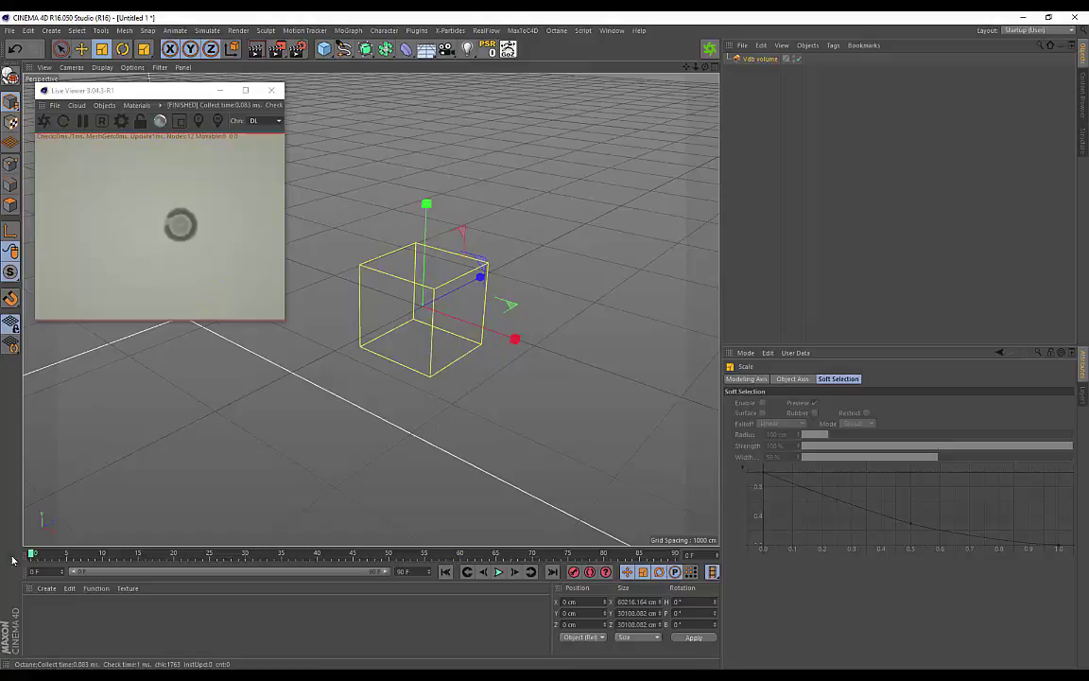
Play the smoke animation, stop it, and orbit the view around the smoke box
{"action": "left_click", "coordinate": [498, 572]}
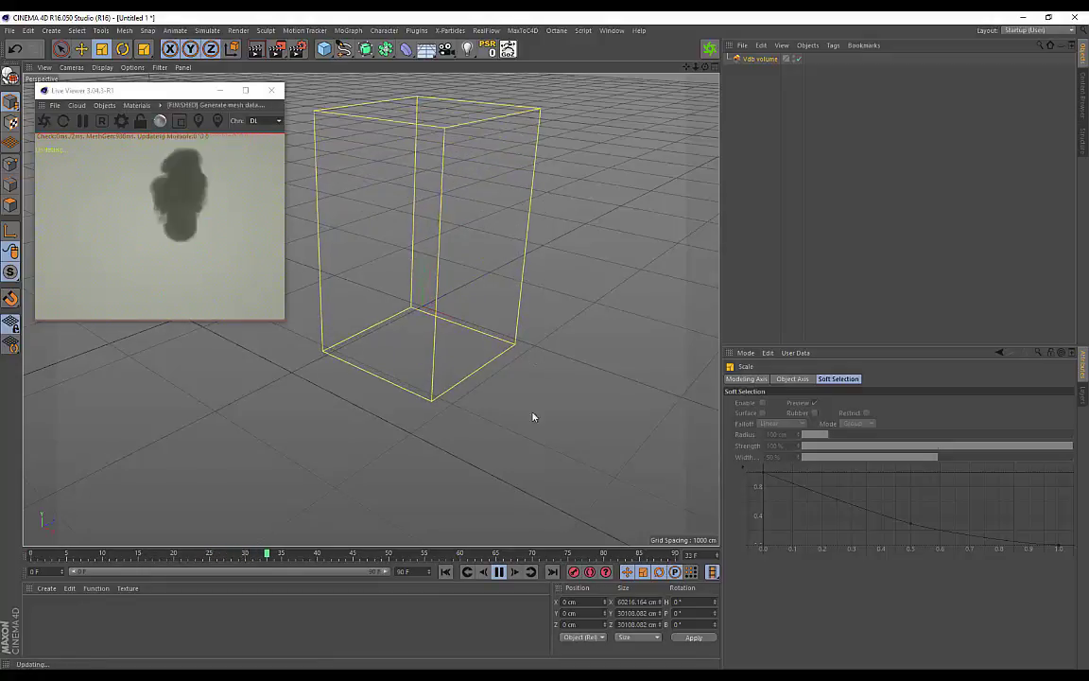
{"action": "key", "text": "F7"}
{"action": "scroll", "coordinate": [467, 293], "scroll_direction": "down", "scroll_amount": 3}
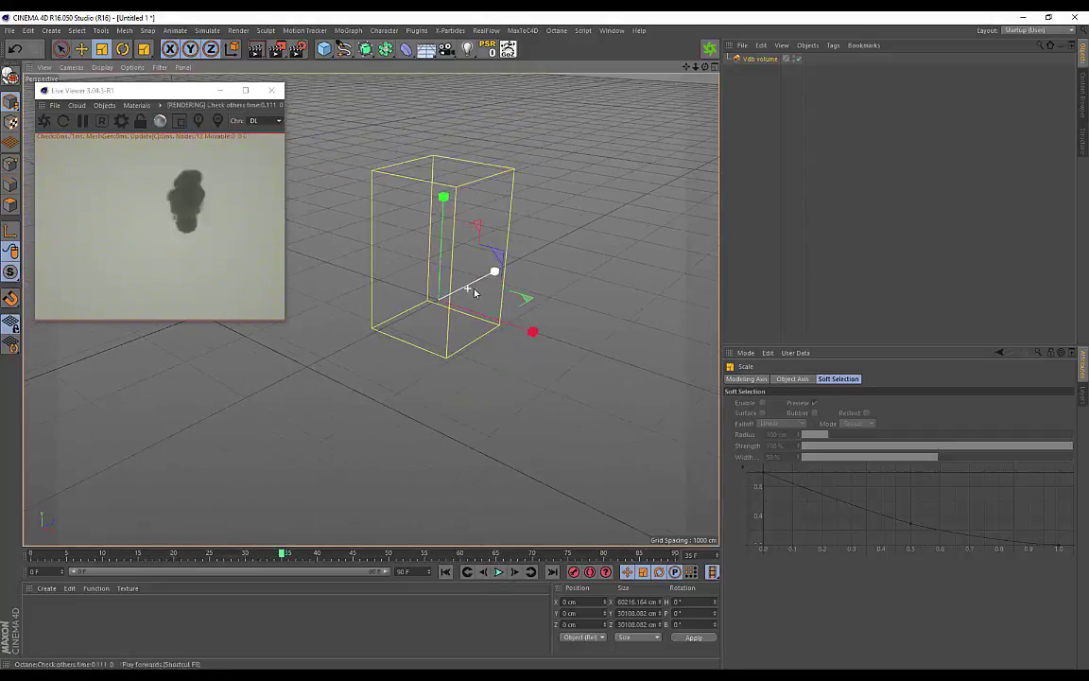
{"action": "left_click_drag", "start_coordinate": [498, 274], "coordinate": [362, 292], "text": "alt"}
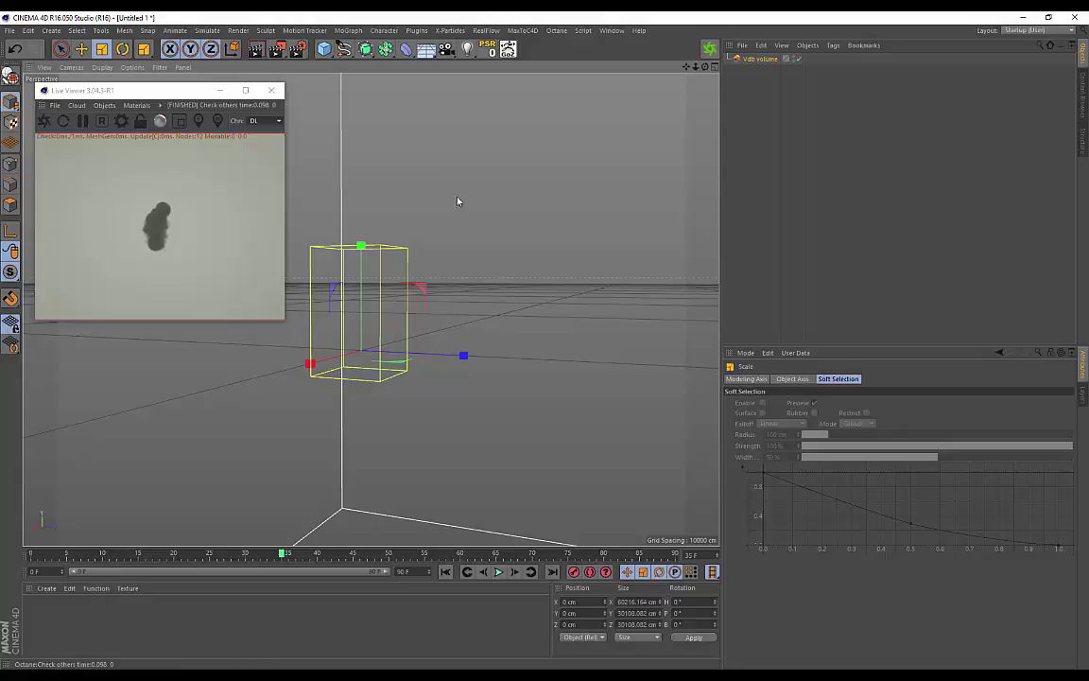
{"action": "left_click_drag", "start_coordinate": [458, 202], "coordinate": [455, 411], "text": "alt"}
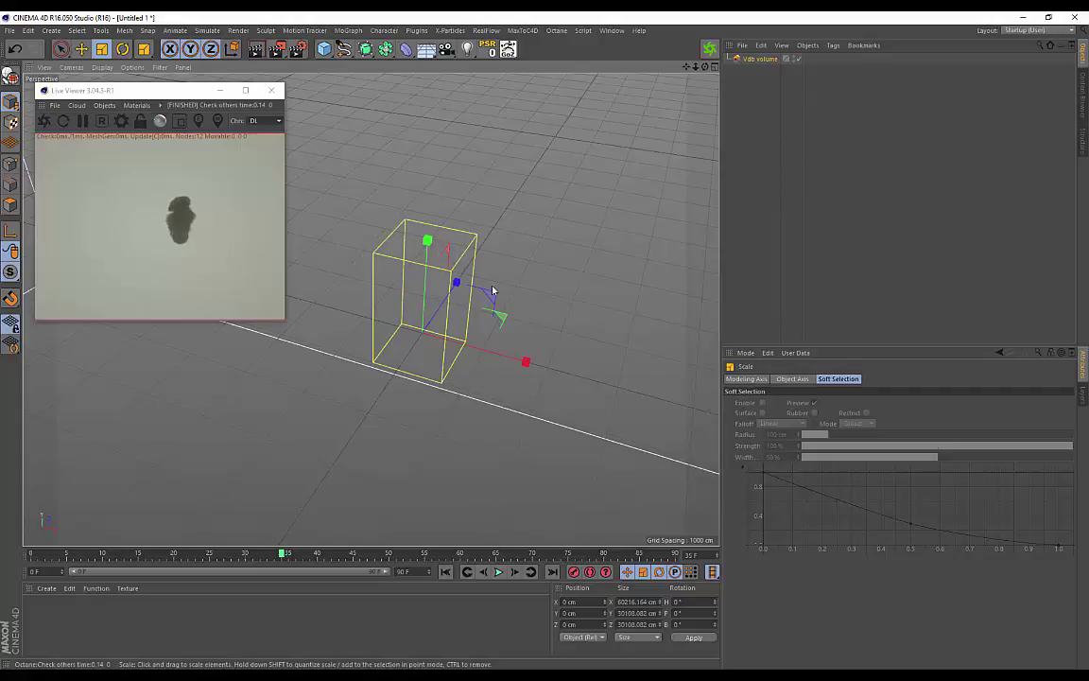
{"action": "left_click_drag", "start_coordinate": [492, 290], "coordinate": [250, 314], "text": "alt"}
{"action": "left_click_drag", "start_coordinate": [360, 408], "coordinate": [324, 365], "text": "alt"}
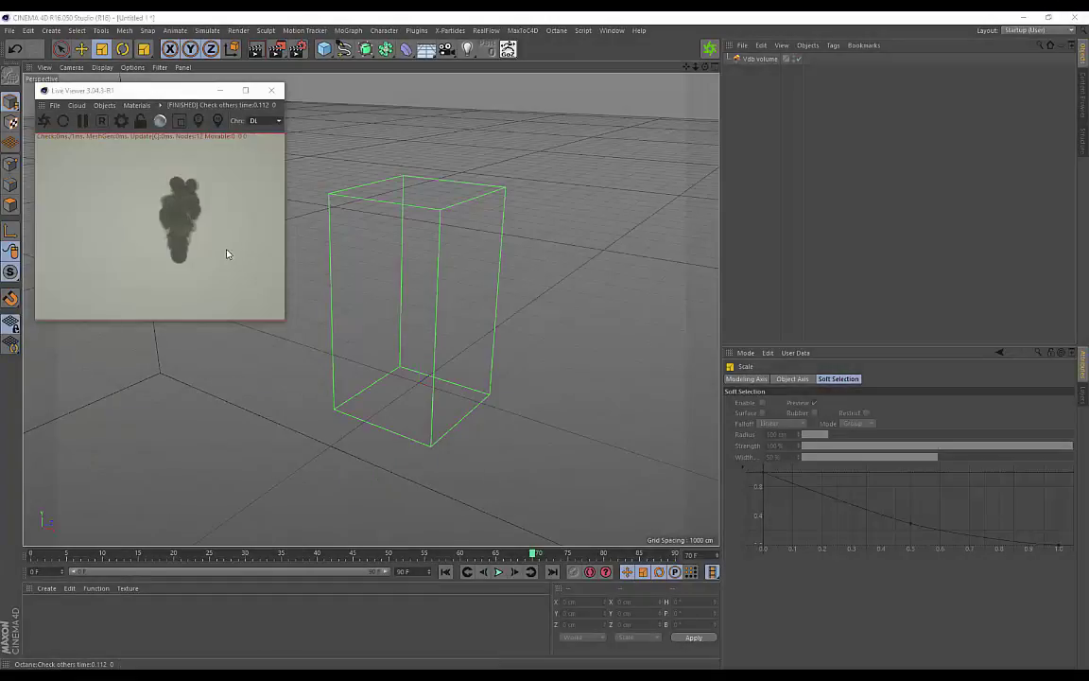
Sample the smoke's colour in the Live Viewer, then play again up to frame 74
{"action": "left_click", "coordinate": [185, 246]}
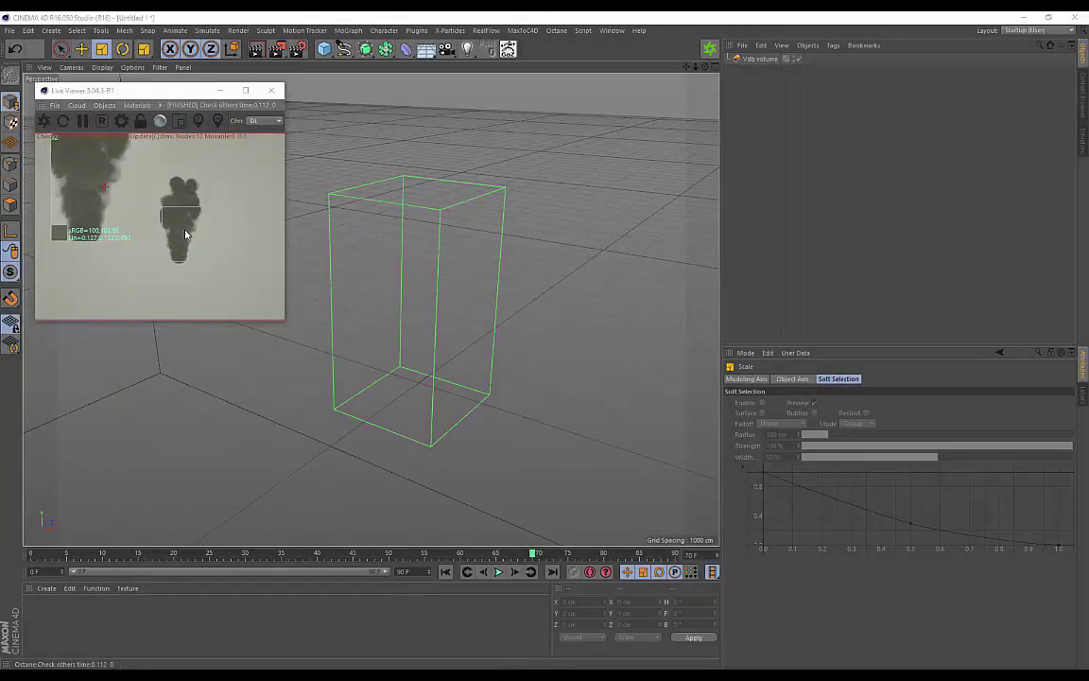
{"action": "left_click_drag", "start_coordinate": [489, 344], "coordinate": [302, 301], "text": "alt"}
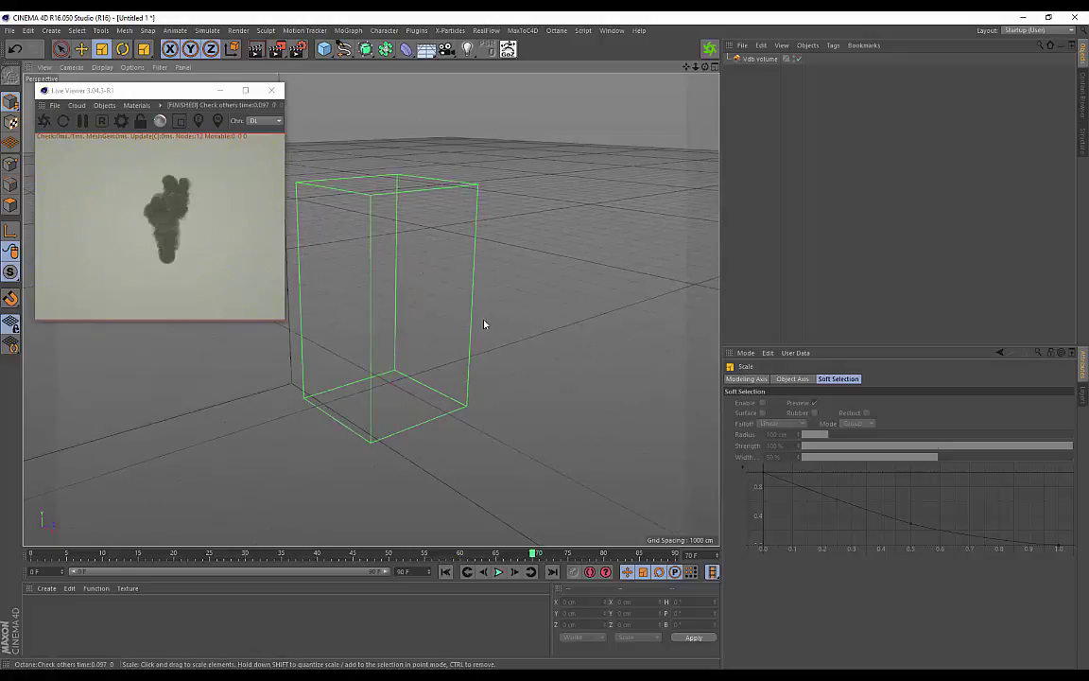
{"action": "right_click_drag", "start_coordinate": [371, 297], "coordinate": [408, 312], "text": "alt"}
{"action": "left_click_drag", "start_coordinate": [408, 312], "coordinate": [333, 273], "text": "alt"}
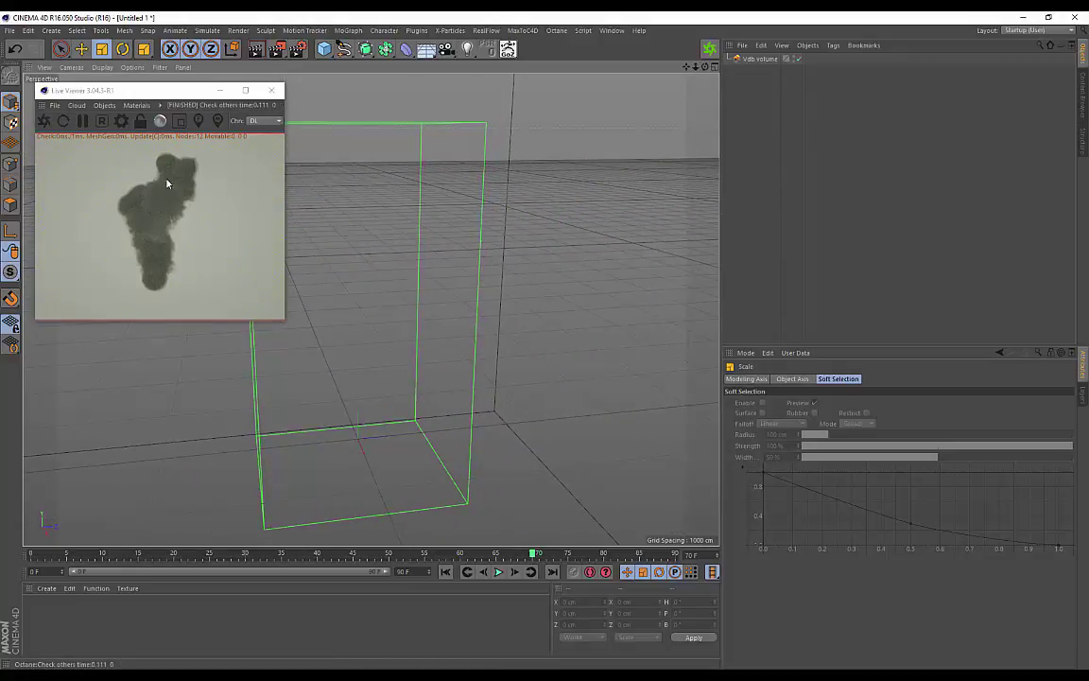
{"action": "left_click_drag", "start_coordinate": [370, 310], "coordinate": [473, 359], "text": "alt"}
{"action": "left_click", "coordinate": [498, 571]}
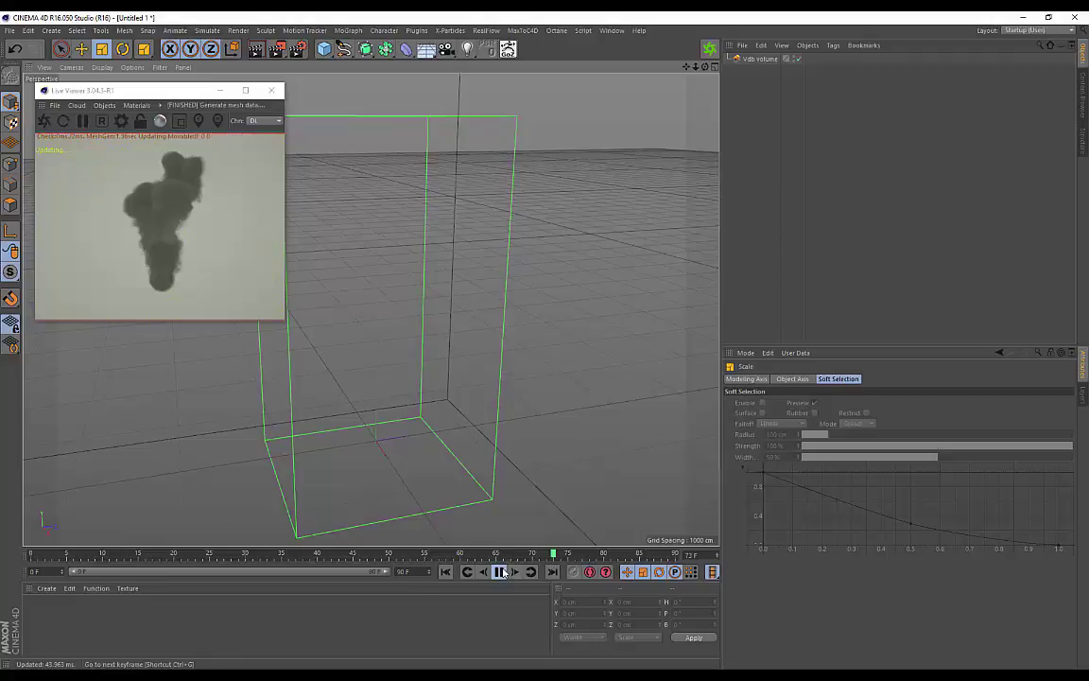
{"action": "left_click_drag", "start_coordinate": [538, 423], "coordinate": [562, 420], "text": "alt"}
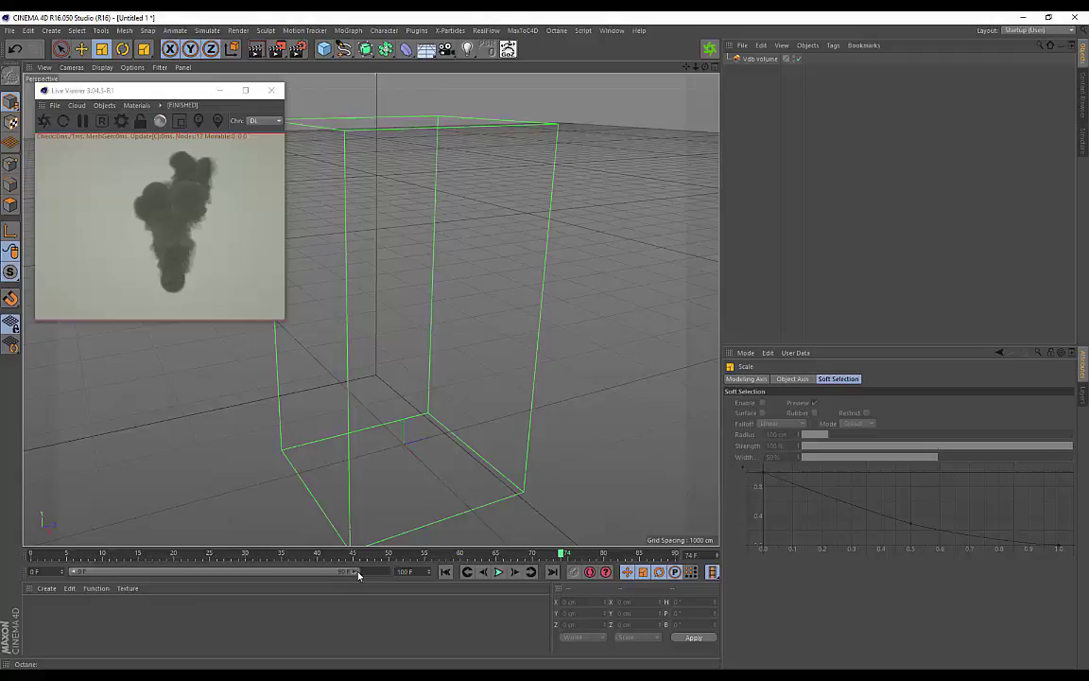
Extend the animation range from 90 to 100 frames, then scrub the smoke between frames 30 and 54
{"action": "left_click_drag", "start_coordinate": [359, 574], "coordinate": [396, 575]}
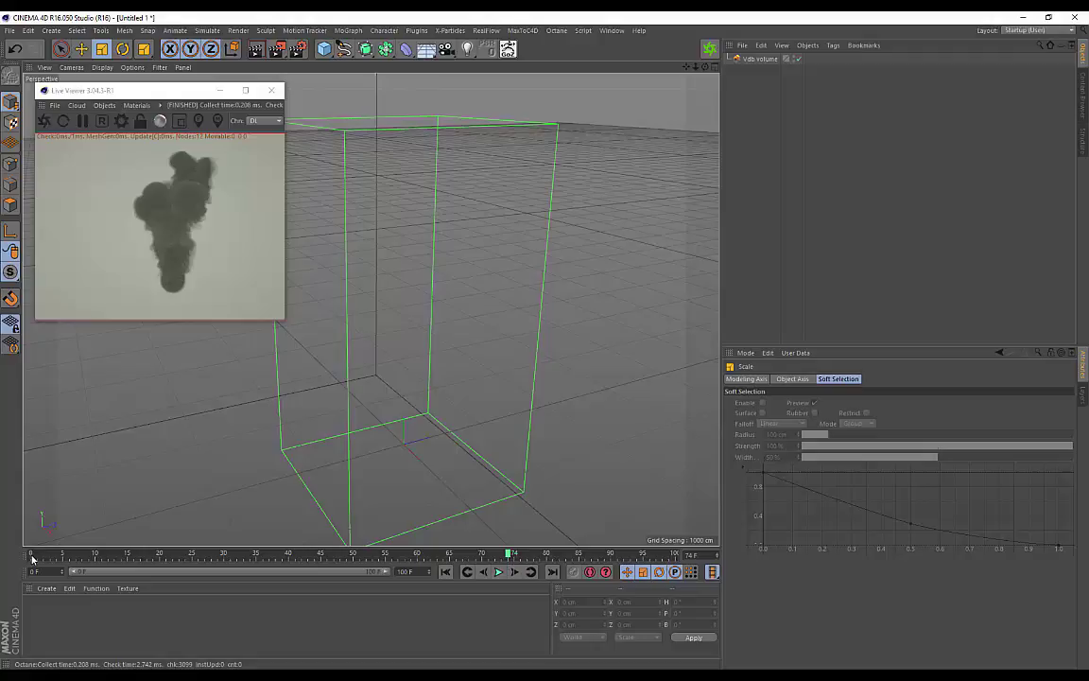
{"action": "left_click", "coordinate": [626, 404]}
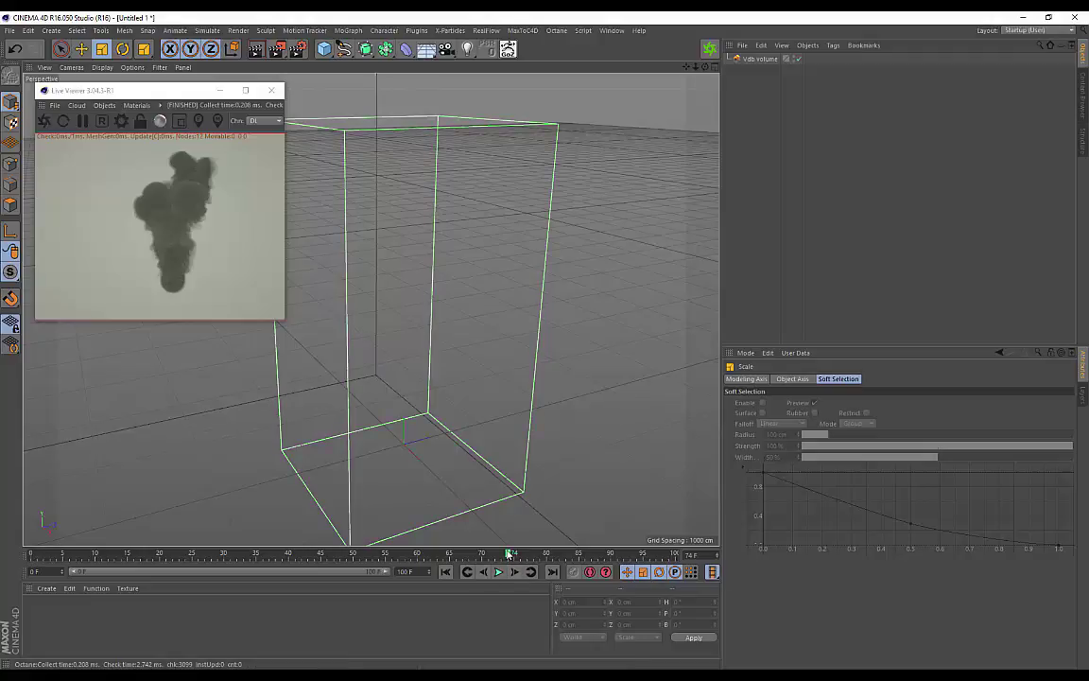
{"action": "left_click_drag", "start_coordinate": [92, 554], "coordinate": [380, 556]}
{"action": "left_click_drag", "start_coordinate": [440, 447], "coordinate": [319, 265], "text": "alt"}
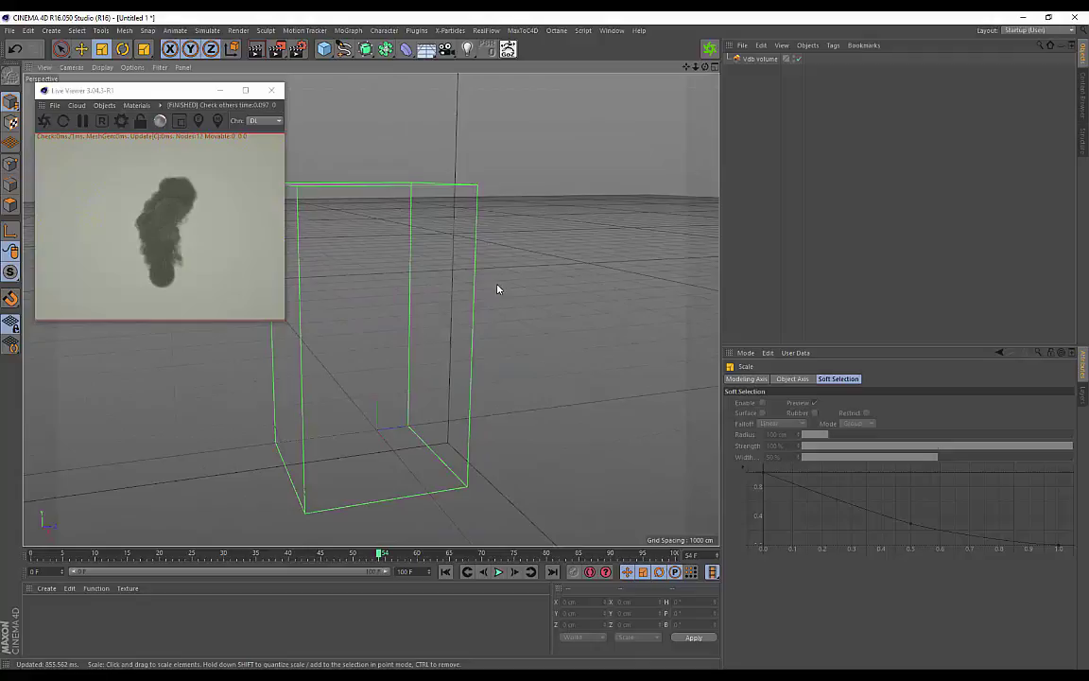
{"action": "left_click_drag", "start_coordinate": [498, 288], "coordinate": [620, 190], "text": "alt"}
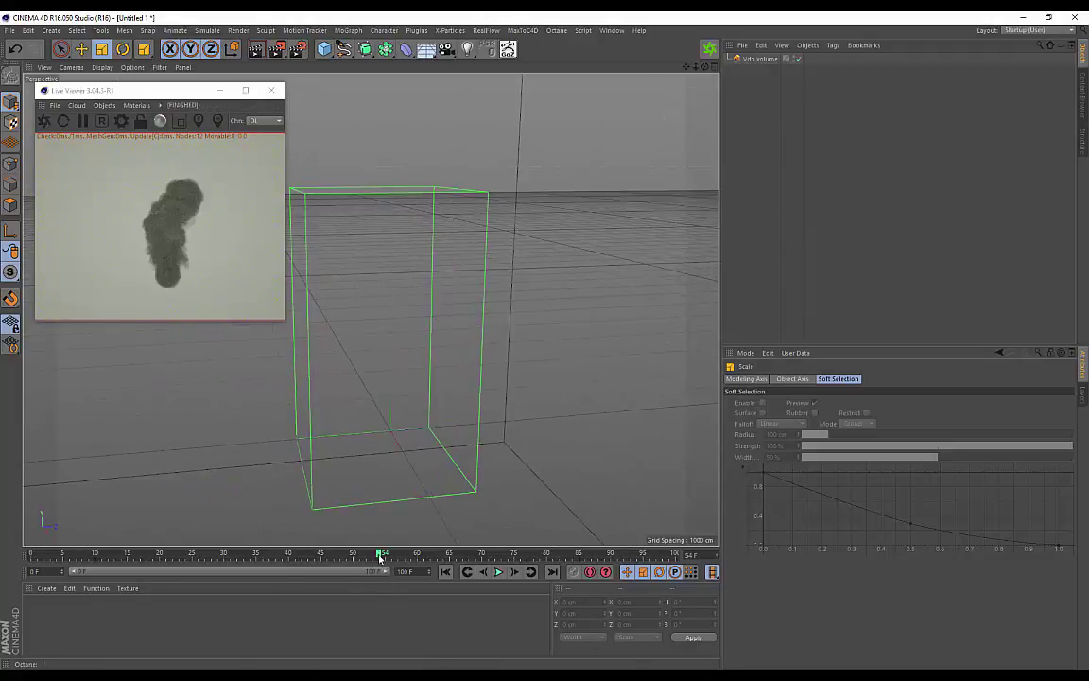
Scrub the smoke from about frame 45 to frame 71, orbiting around the smoke box
{"action": "left_click_drag", "start_coordinate": [378, 556], "coordinate": [426, 562]}
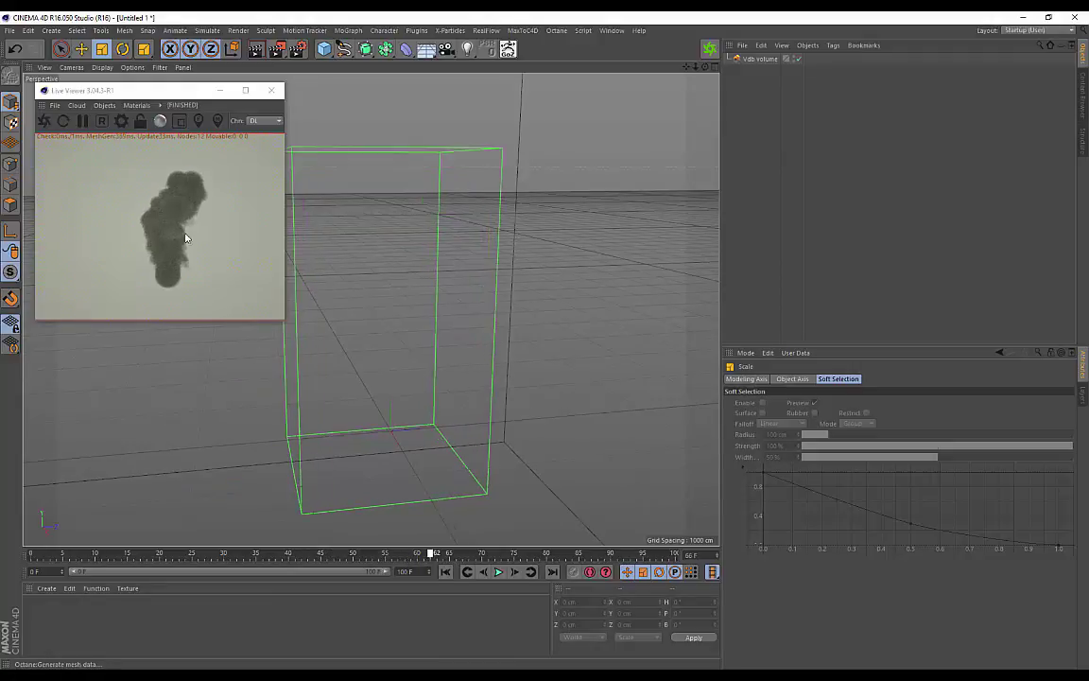
{"action": "left_click_drag", "start_coordinate": [359, 227], "coordinate": [174, 193], "text": "alt"}
{"action": "left_click_drag", "start_coordinate": [305, 221], "coordinate": [235, 214], "text": "alt"}
{"action": "left_click_drag", "start_coordinate": [438, 285], "coordinate": [444, 472], "text": "alt"}
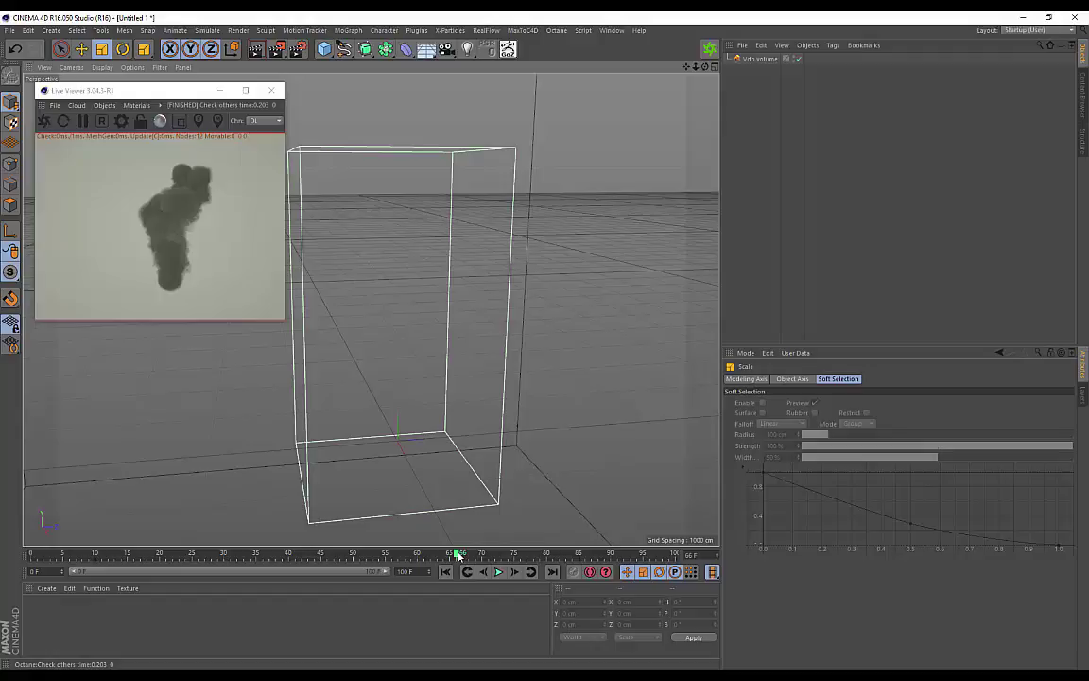
{"action": "left_click_drag", "start_coordinate": [458, 556], "coordinate": [471, 558]}
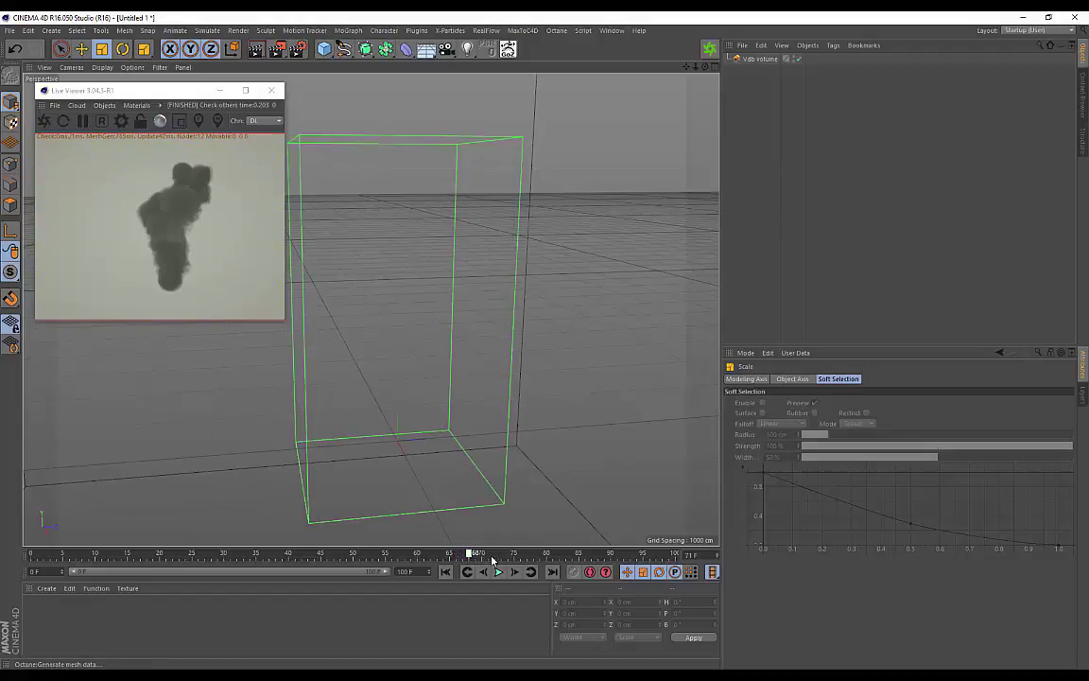
{"action": "left_click", "coordinate": [487, 559]}
{"action": "left_click_drag", "start_coordinate": [371, 276], "coordinate": [450, 284], "text": "alt"}
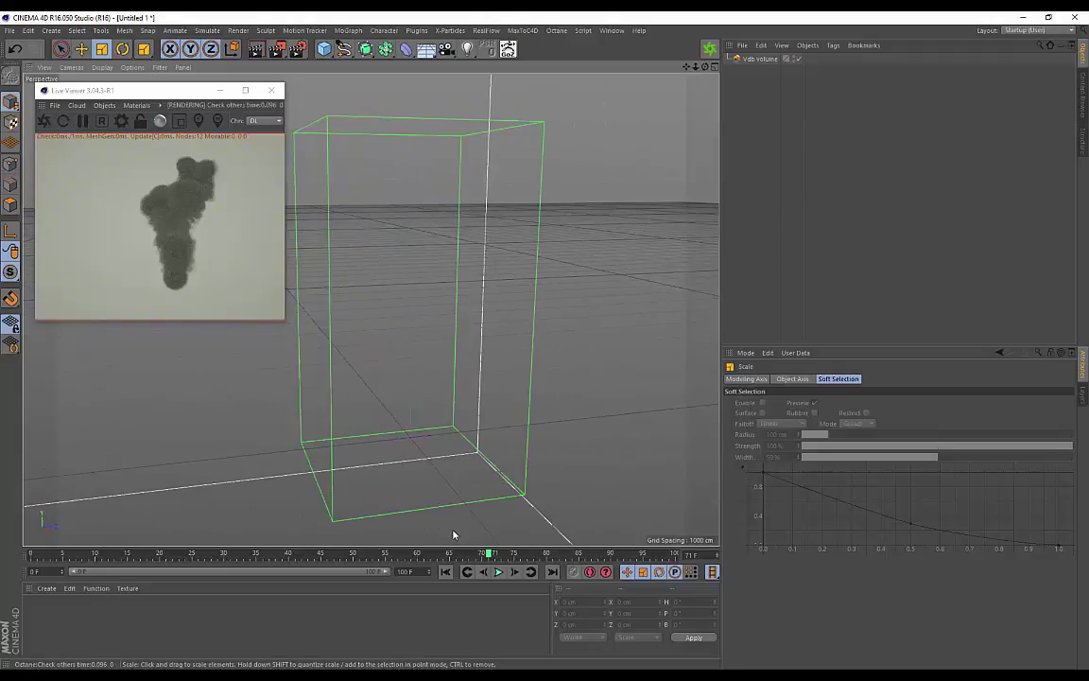
Go to frame 57 and orbit and zoom in close around the smoke volume box
{"action": "left_click", "coordinate": [401, 552]}
{"action": "left_click_drag", "start_coordinate": [370, 308], "coordinate": [416, 240], "text": "alt"}
{"action": "left_click_drag", "start_coordinate": [460, 323], "coordinate": [306, 323], "text": "alt"}
{"action": "scroll", "coordinate": [369, 343], "scroll_direction": "down", "scroll_amount": 5}
{"action": "scroll", "coordinate": [408, 343], "scroll_direction": "up", "scroll_amount": 5}
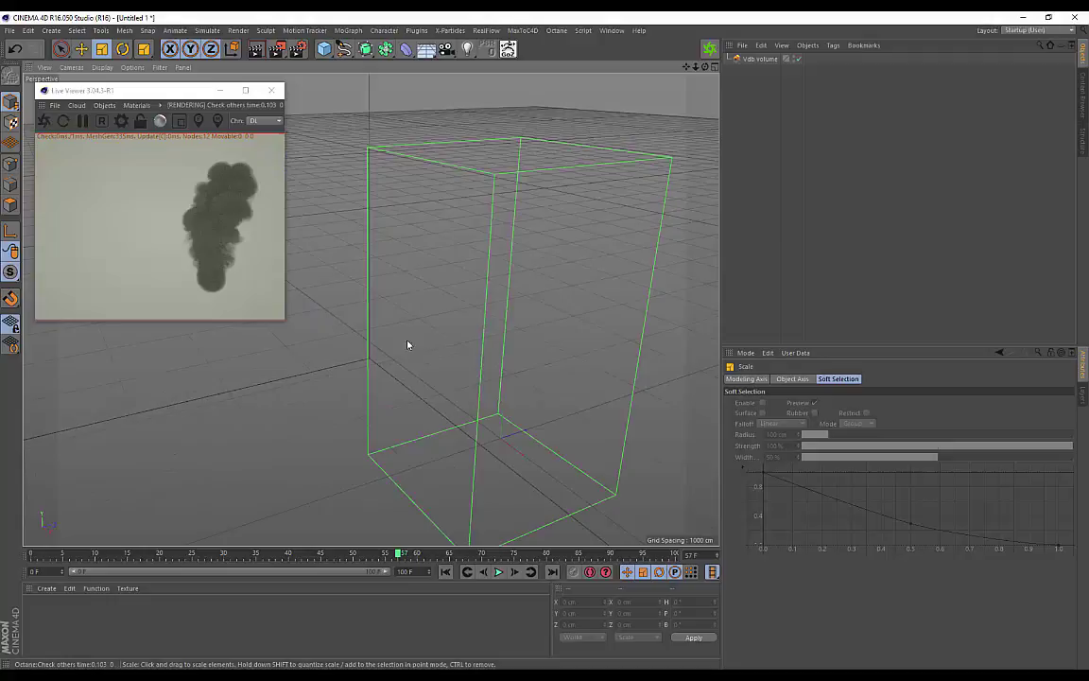
{"action": "left_click_drag", "start_coordinate": [408, 343], "coordinate": [318, 354], "text": "alt"}
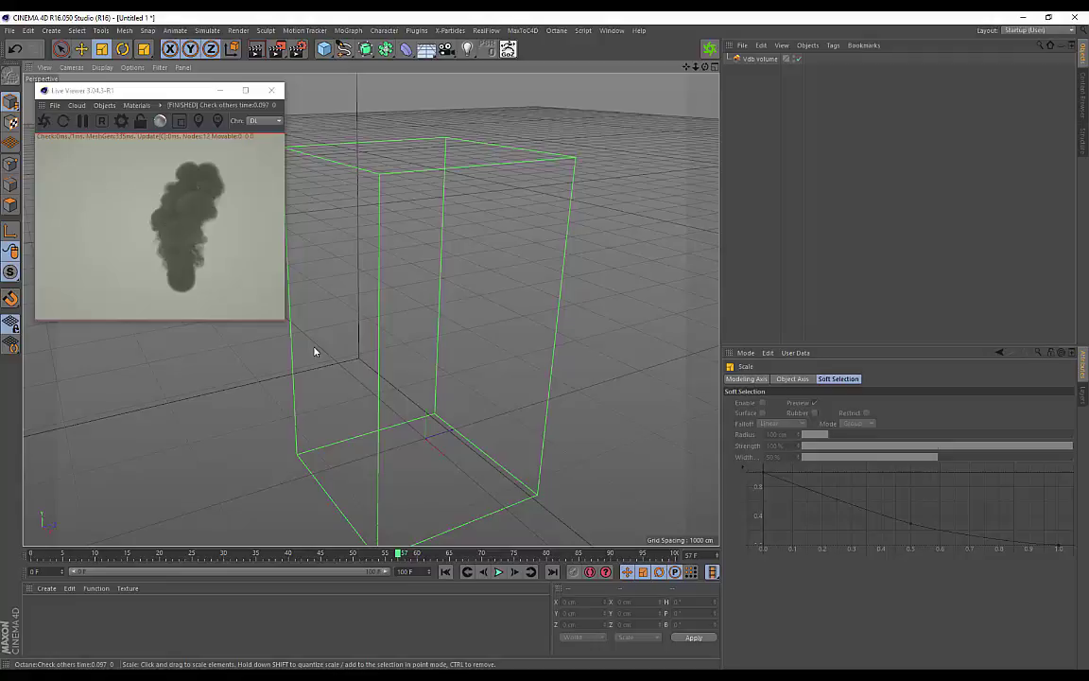
{"action": "left_click_drag", "start_coordinate": [315, 350], "coordinate": [280, 381], "text": "alt"}
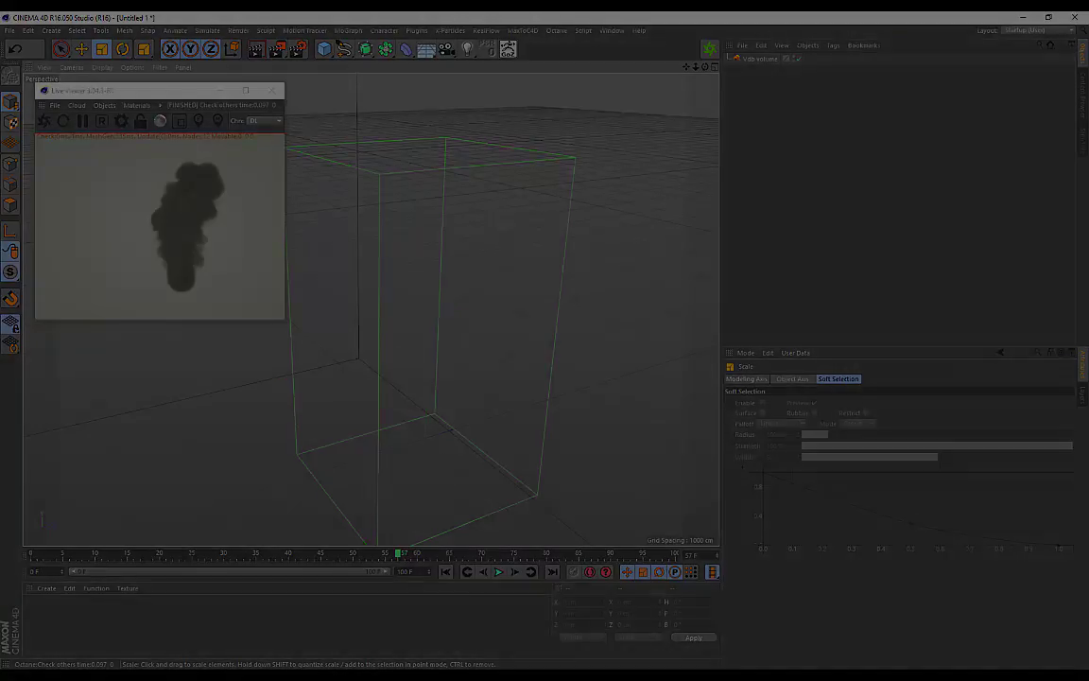